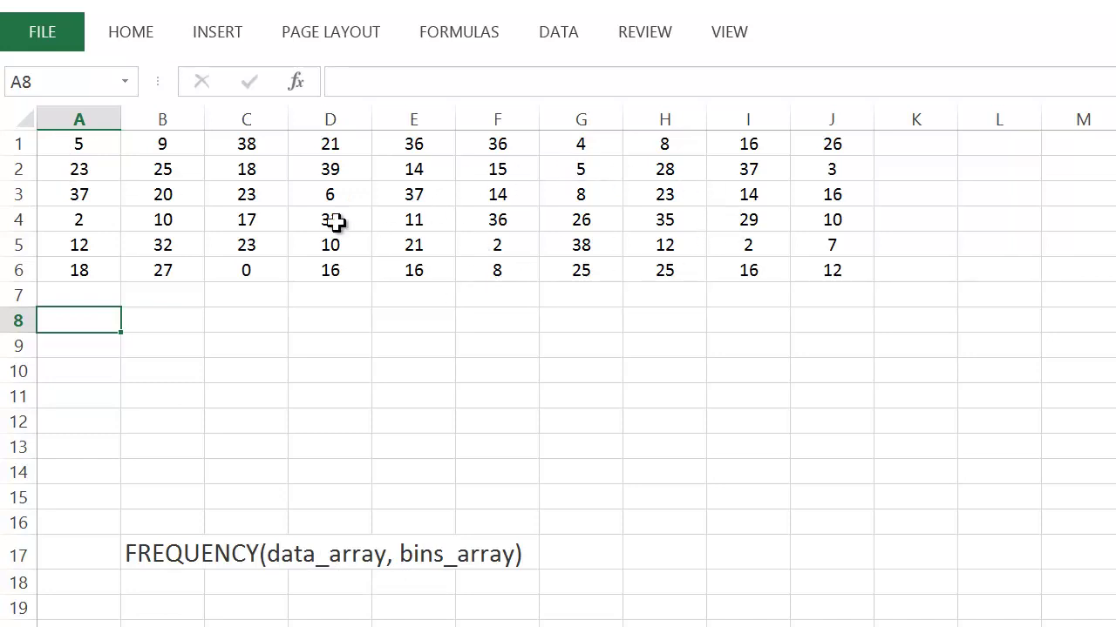
Step: Enter the bin upper limits 9, 19 and 29 in cells A8 to A10 below the data
left_click_drag(90, 145, 871, 279)
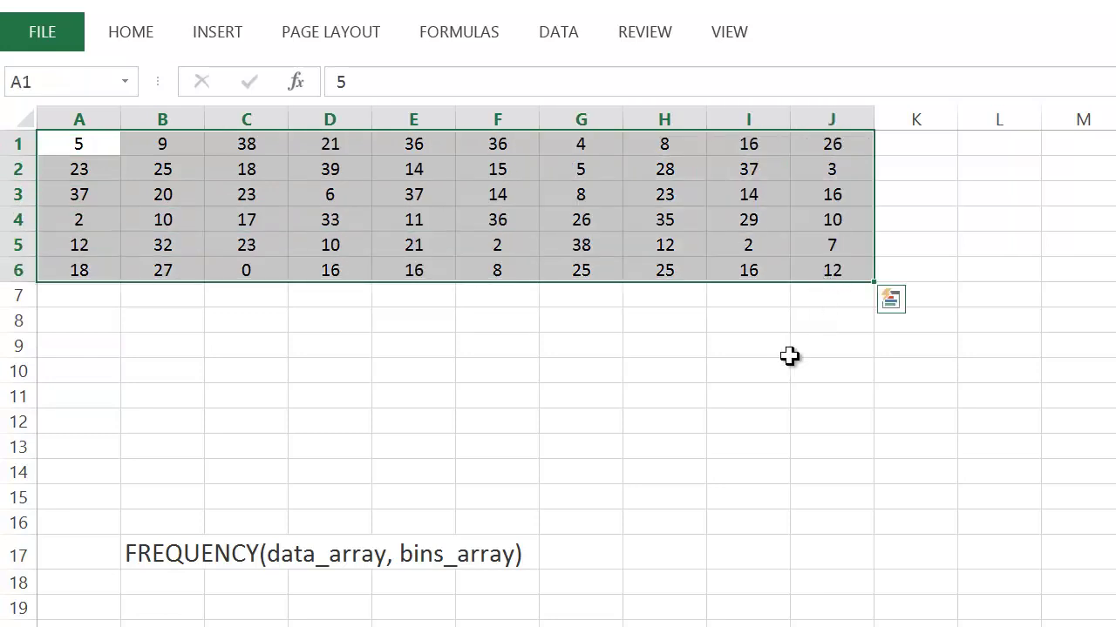
left_click(355, 327)
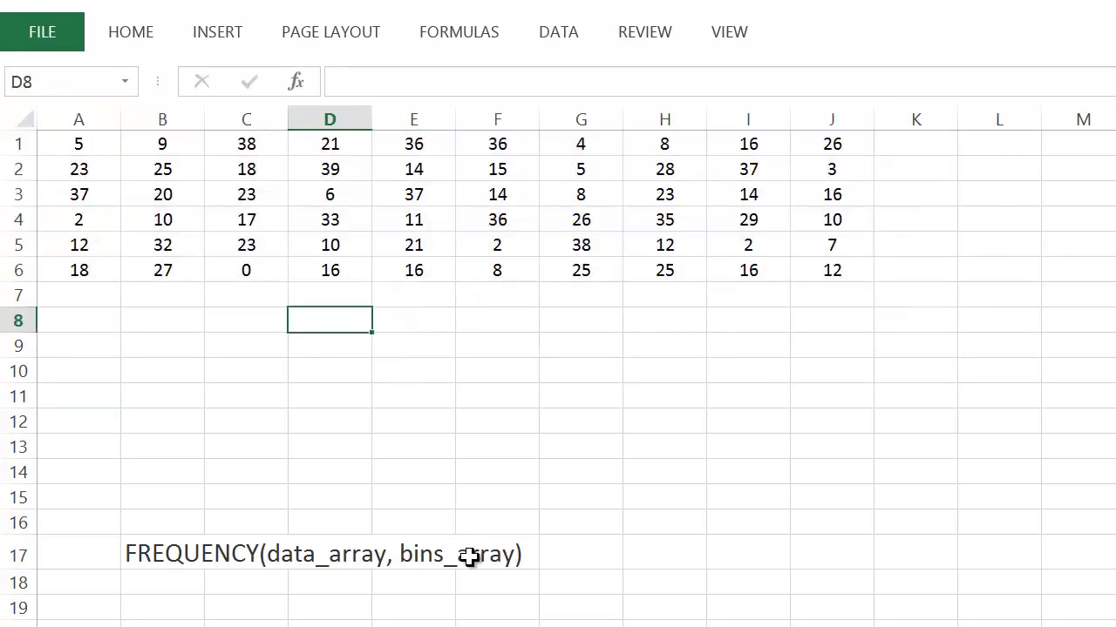
left_click(100, 322)
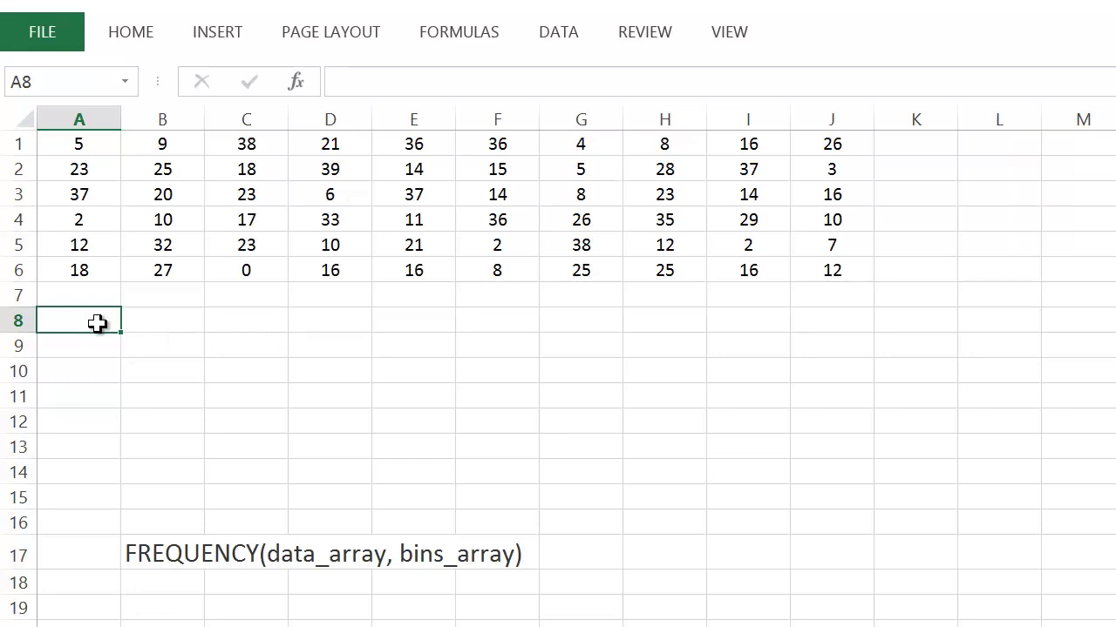
type("9")
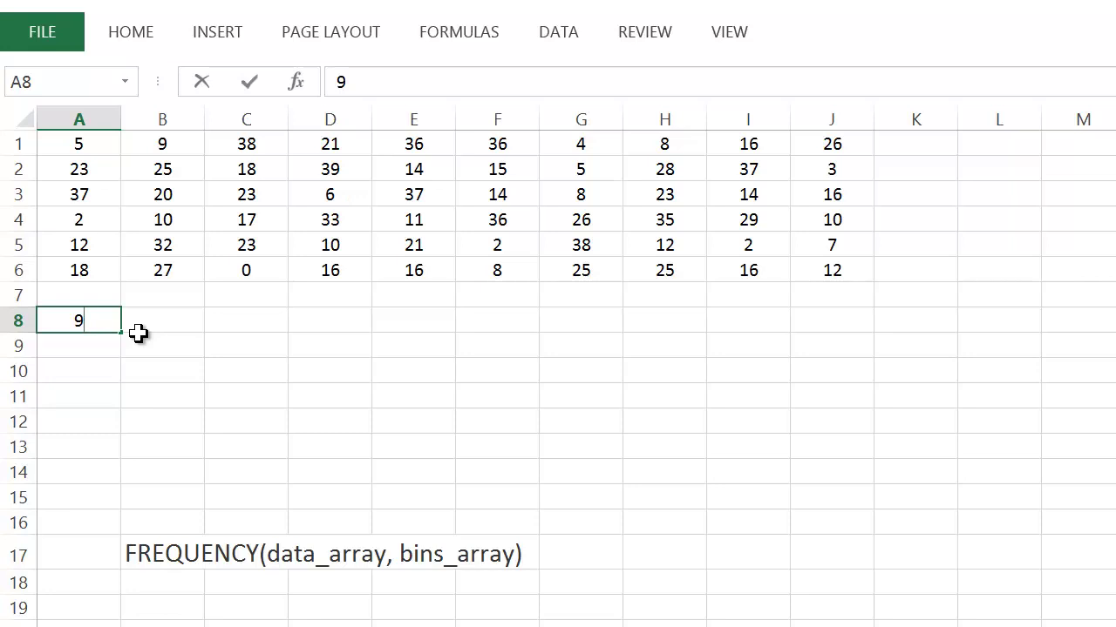
key("Return")
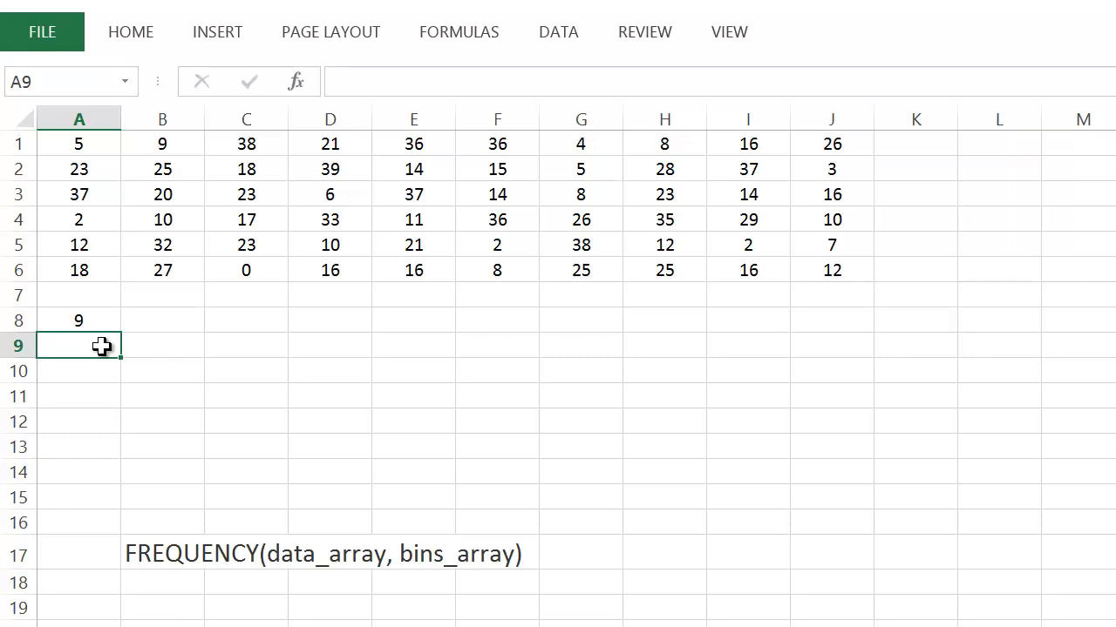
type("19")
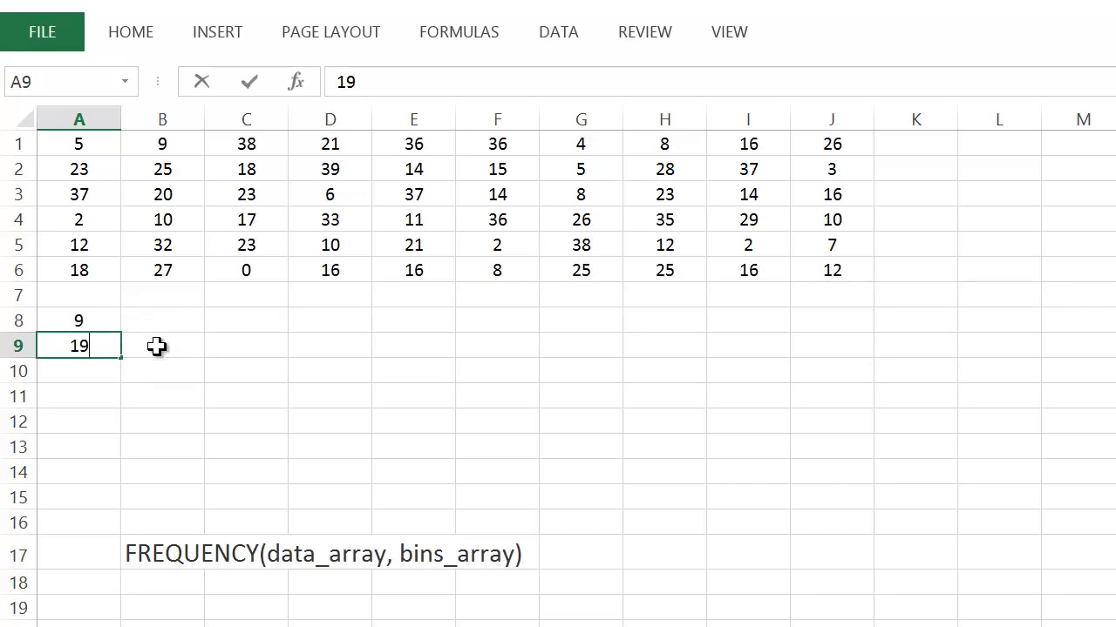
key("Return")
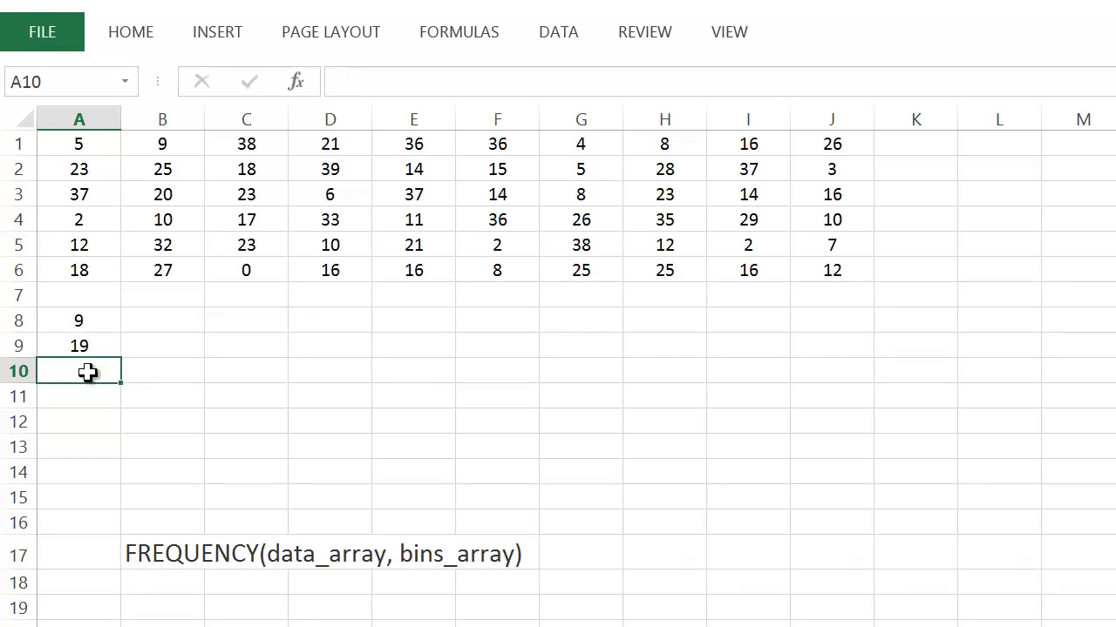
type("29")
key("Return")
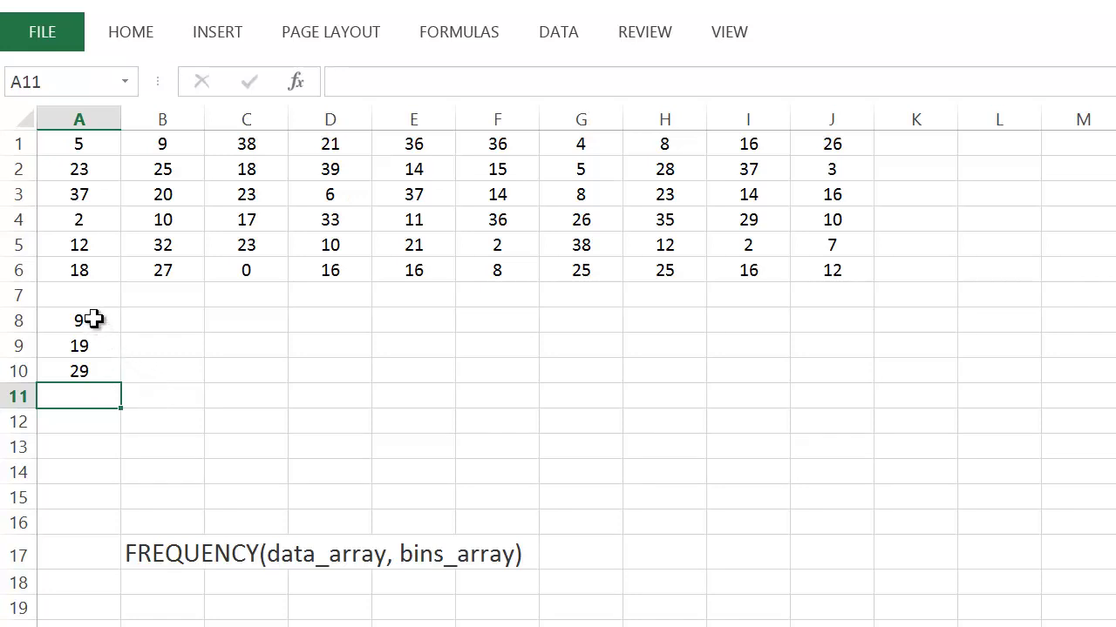
Step: Try 39 as a fourth bin limit in A11 and clear the cell again
left_click(169, 316)
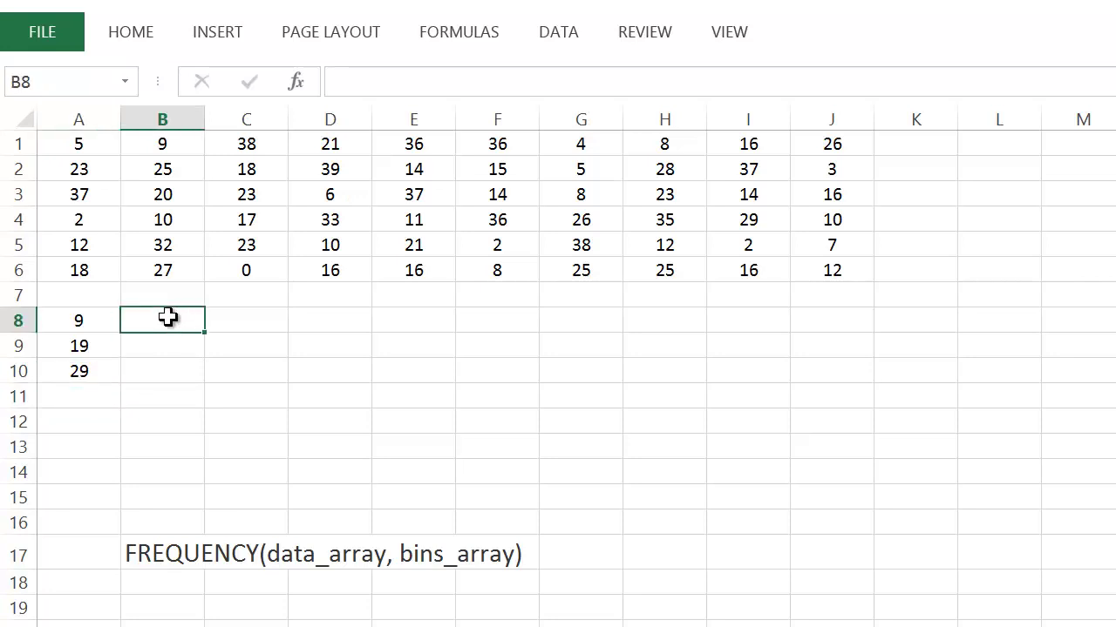
left_click_drag(168, 317, 172, 395)
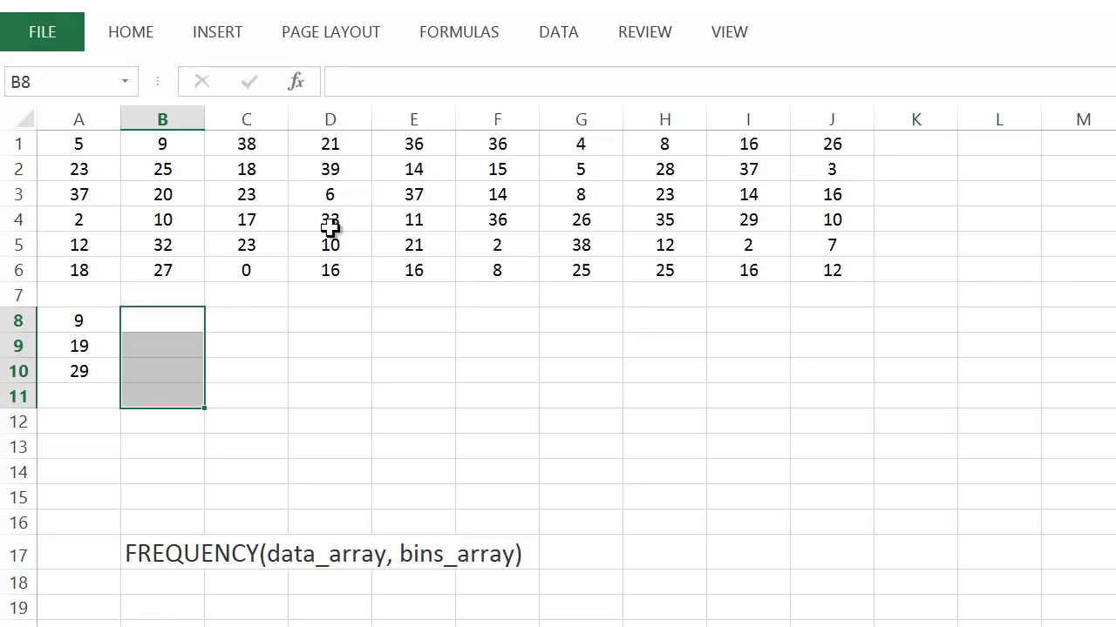
left_click(83, 398)
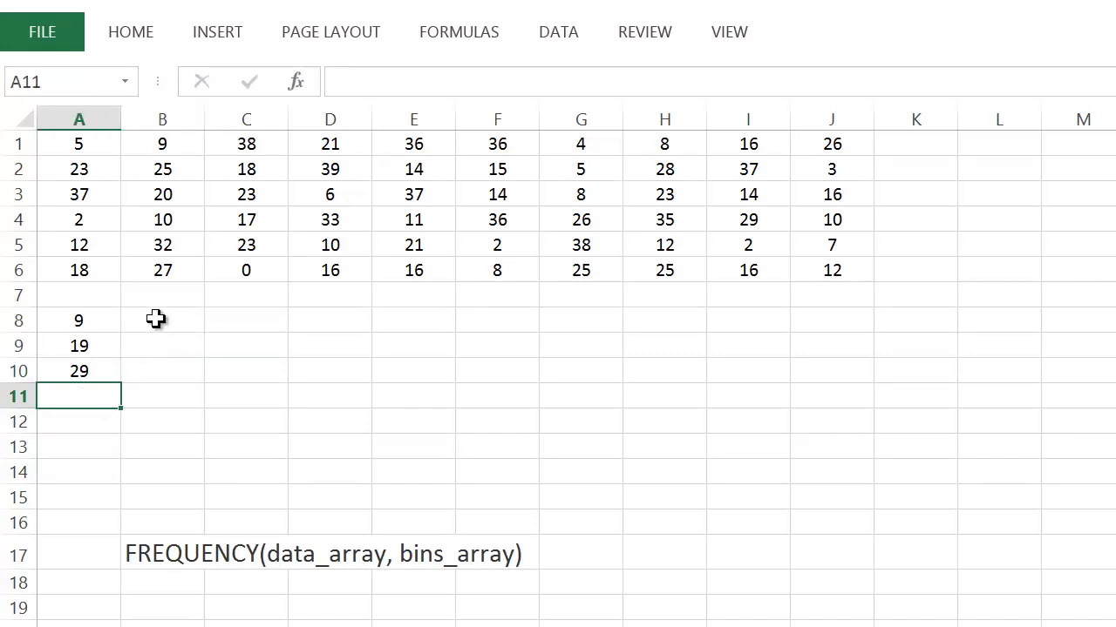
type("39")
key("Return")
left_click_drag(169, 325, 186, 427)
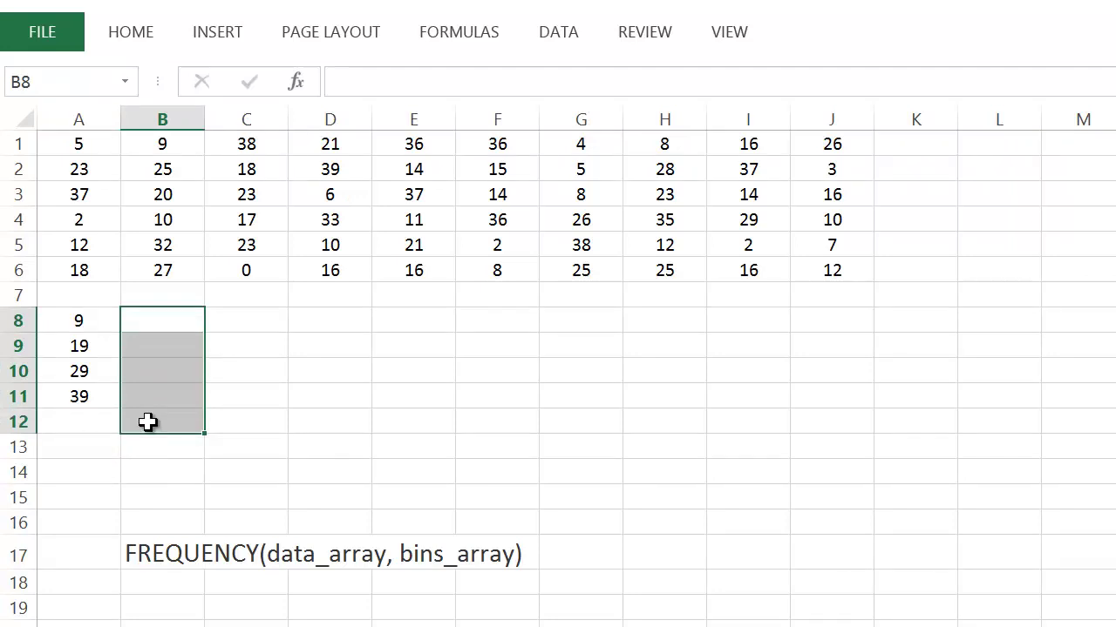
left_click(82, 395)
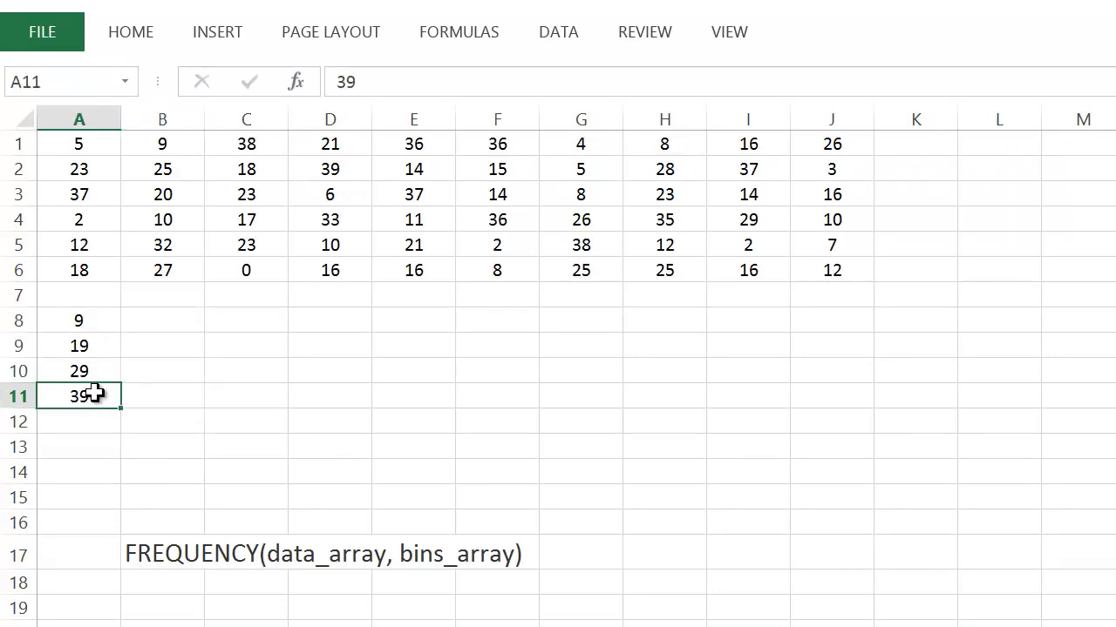
key("Delete")
Step: Label the bins as text in B8:B11 with 0-9, 10-19, 20-29 and 30-39
left_click(166, 316)
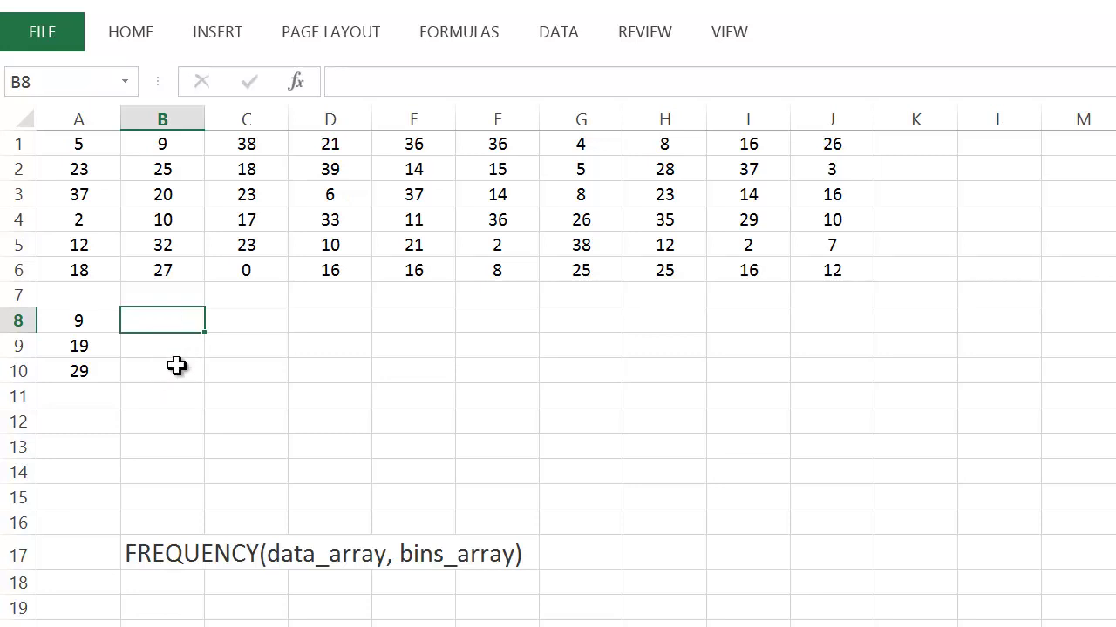
type("'0-9")
key("Return")
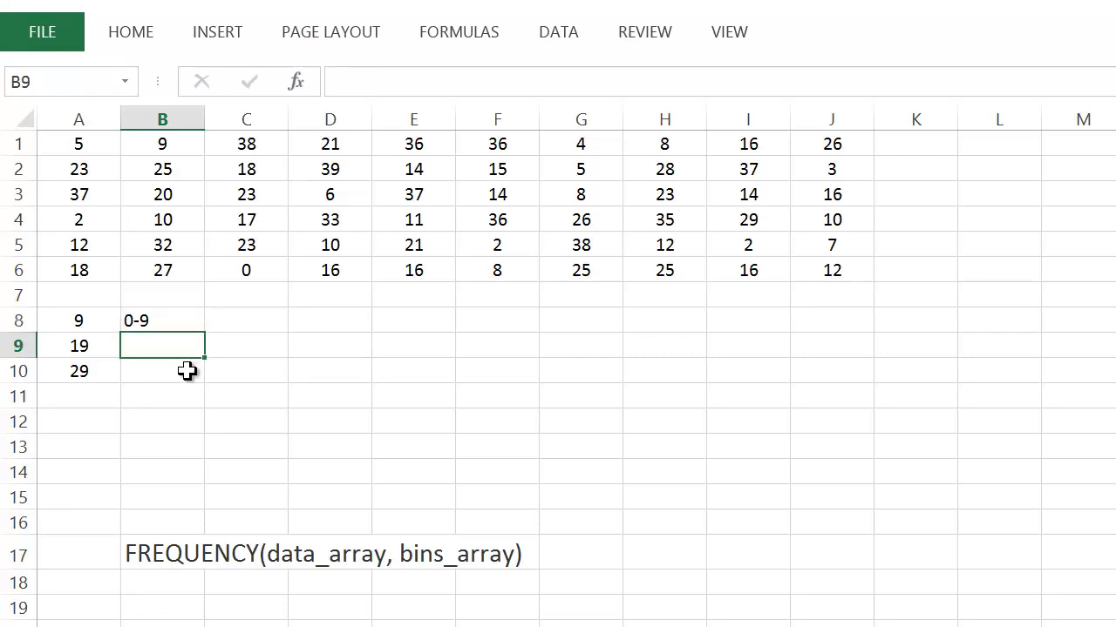
type("'10-19")
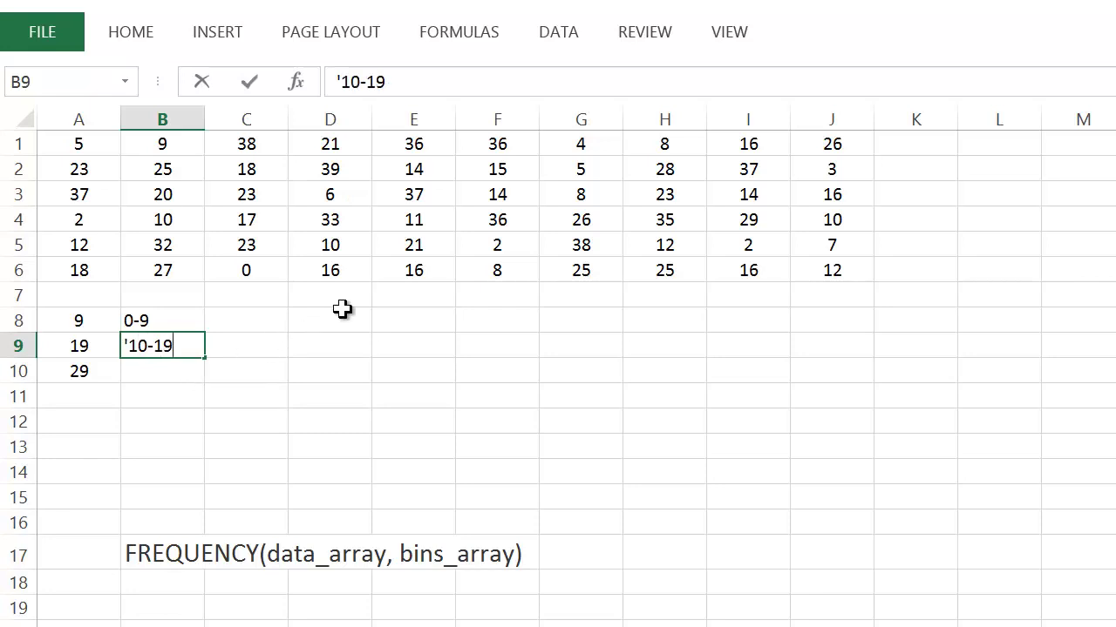
key("Return")
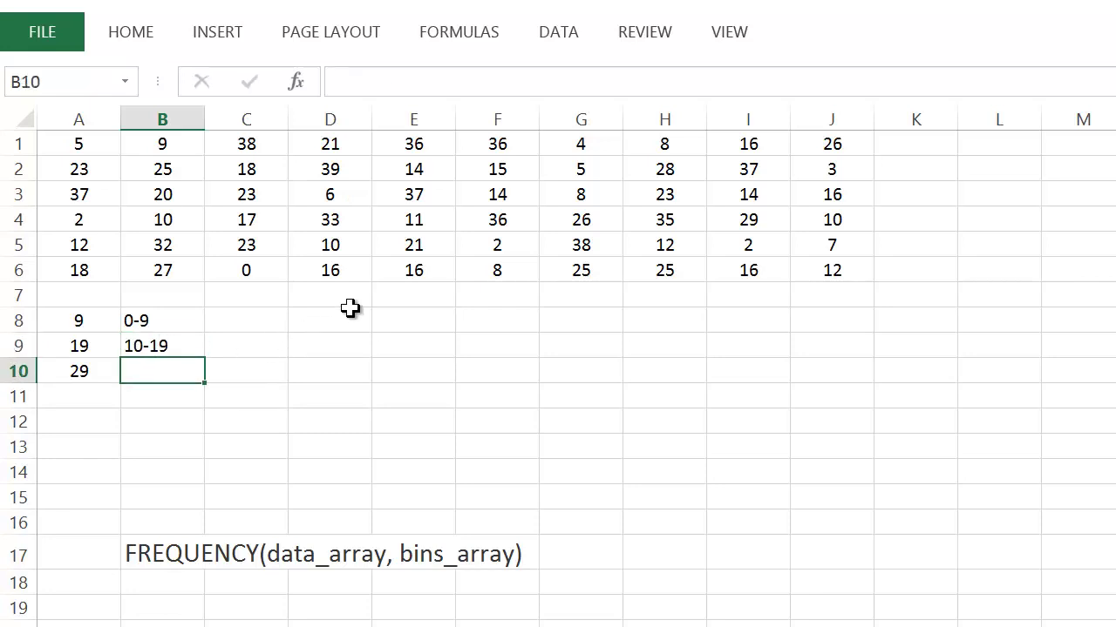
type("'2")
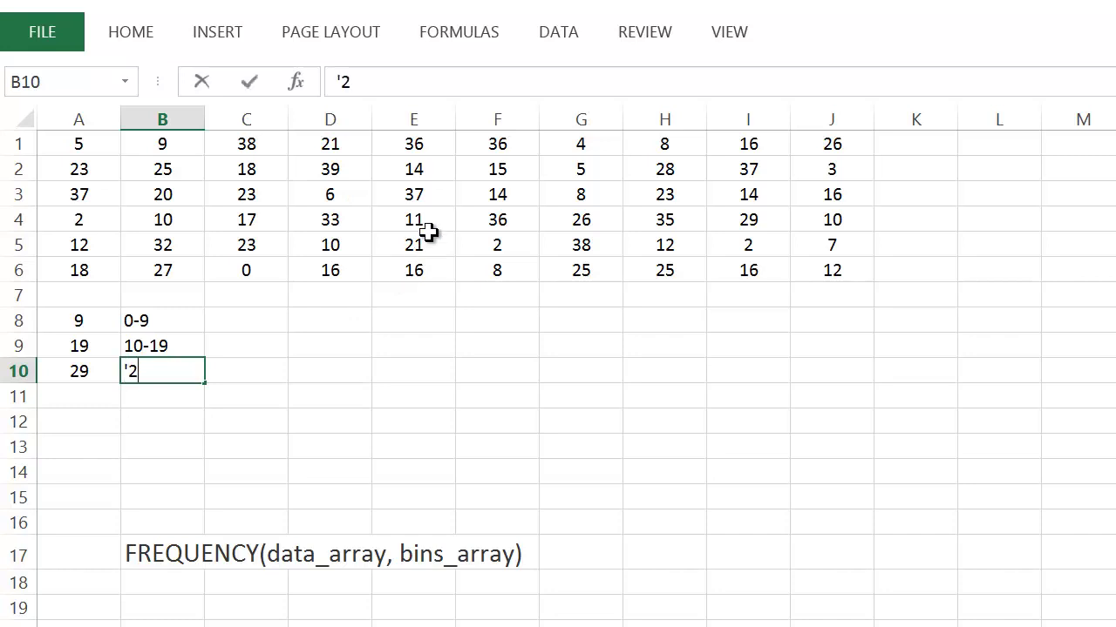
type("0-29")
key("Return")
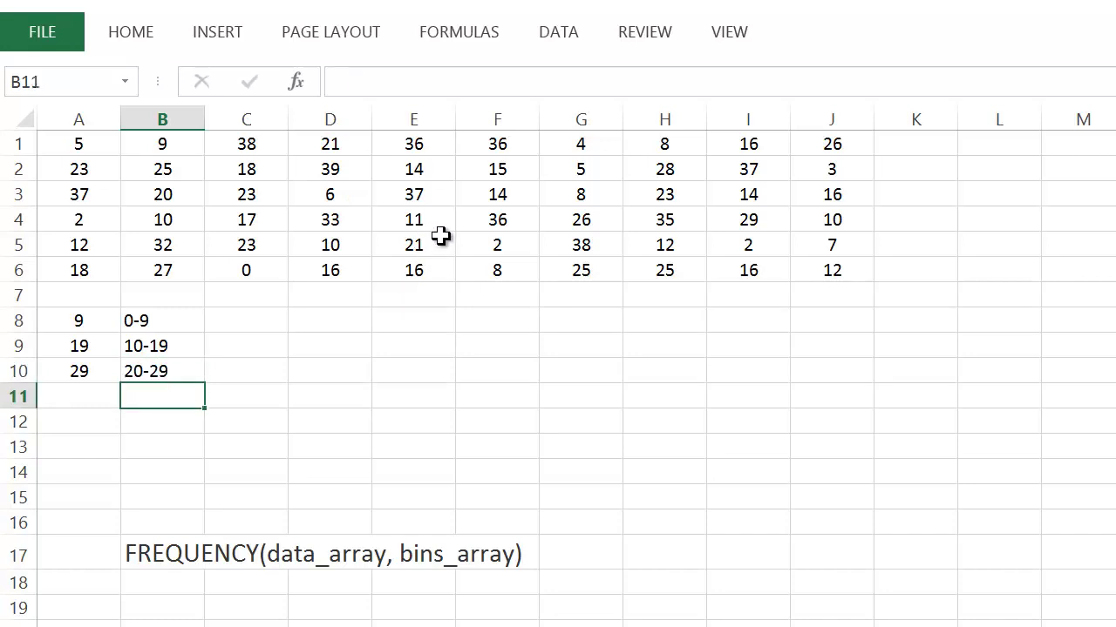
type("'30")
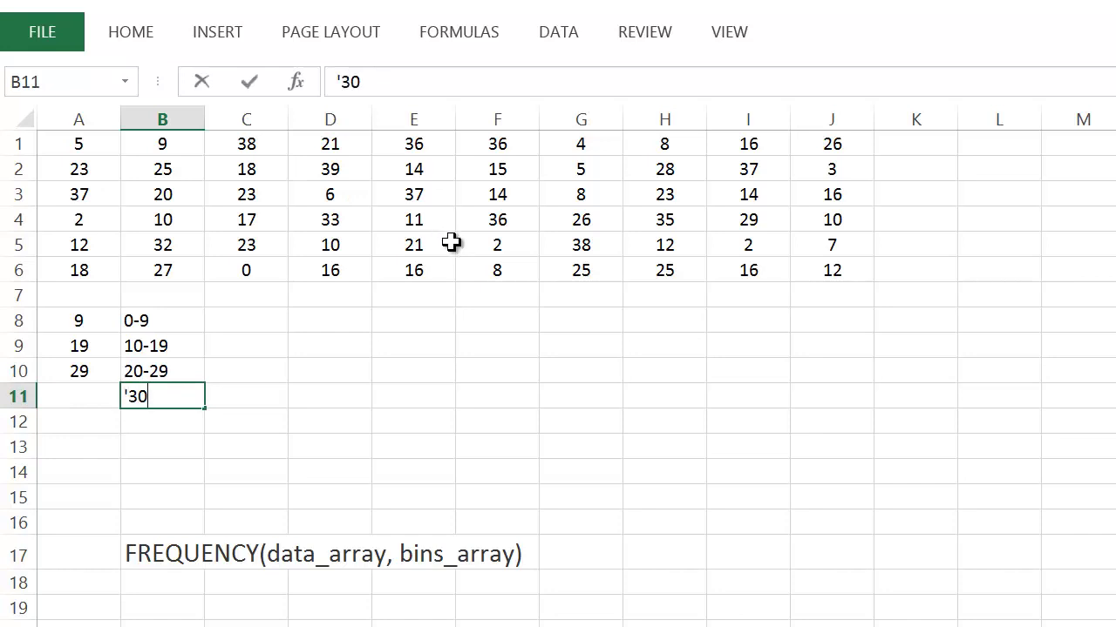
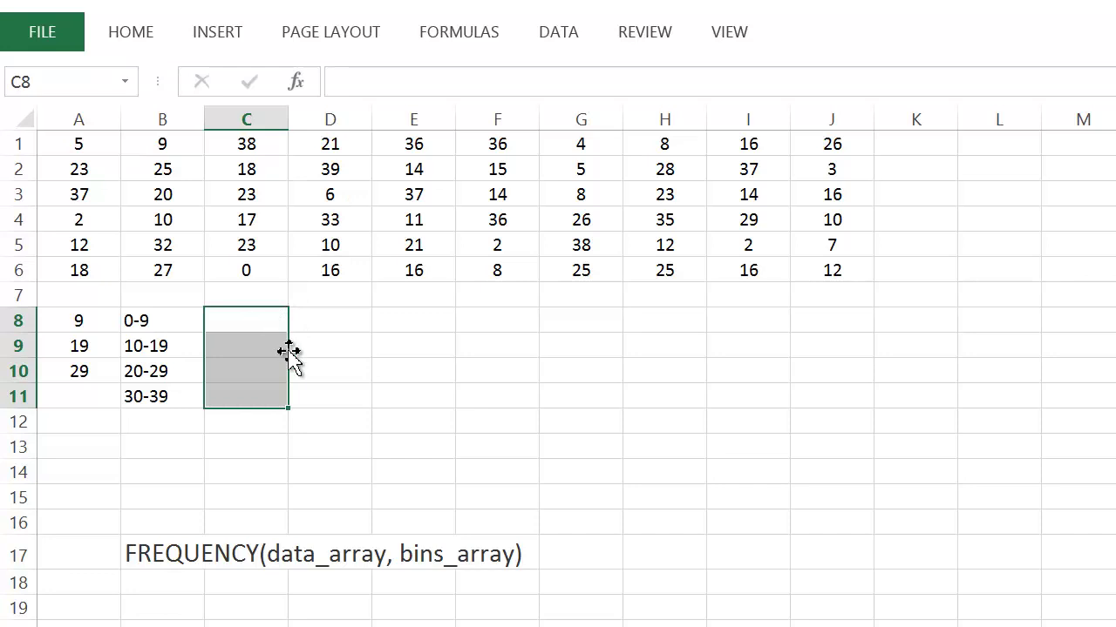
Step: Try =FREQUENCY(A1:J6,A8:A10) as an ordinary formula with C8:C11 selected, and clear the range
type("=fre")
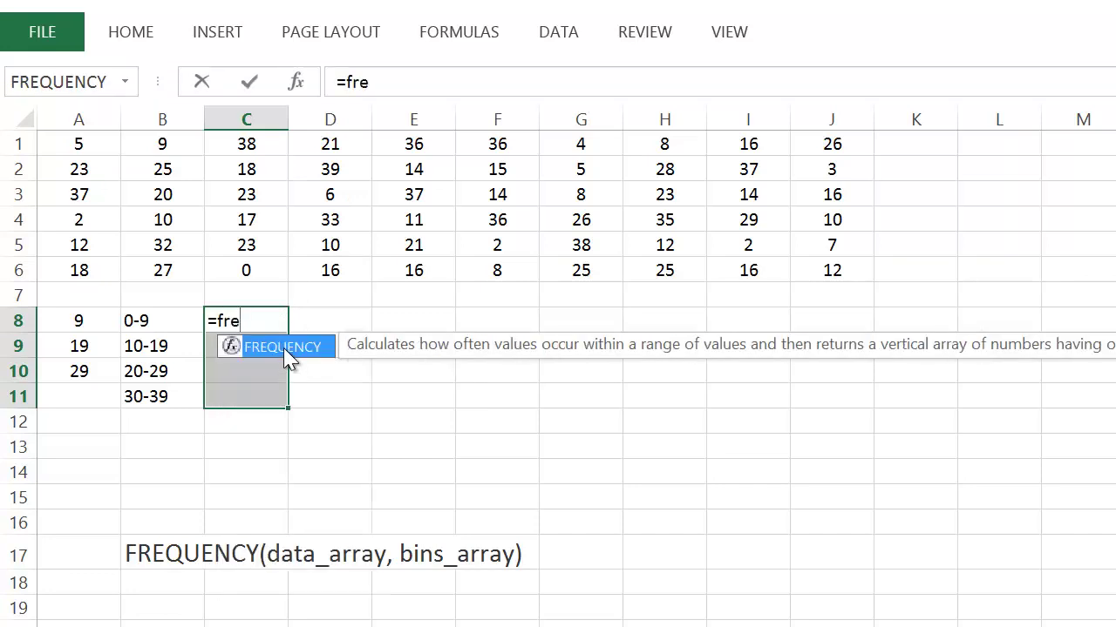
double_click(286, 352)
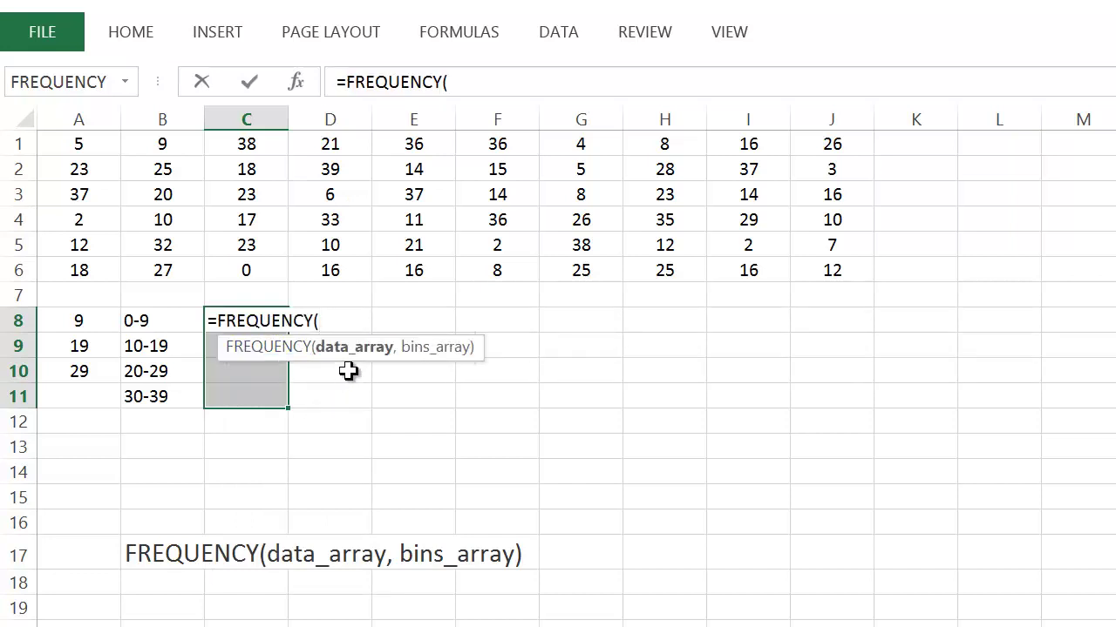
left_click_drag(79, 145, 823, 277)
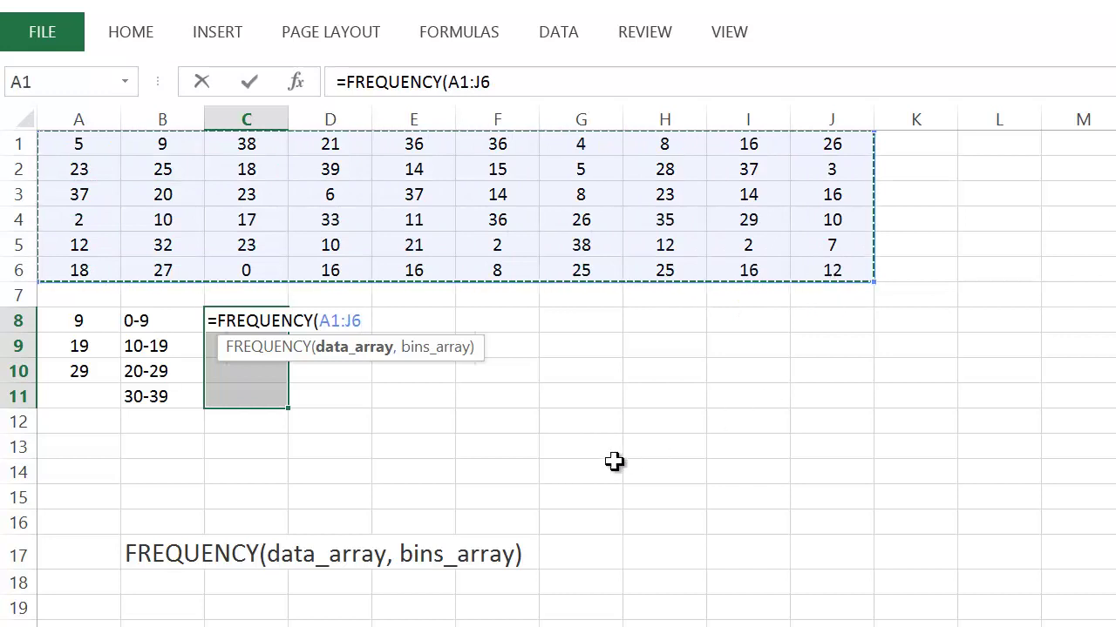
type(",")
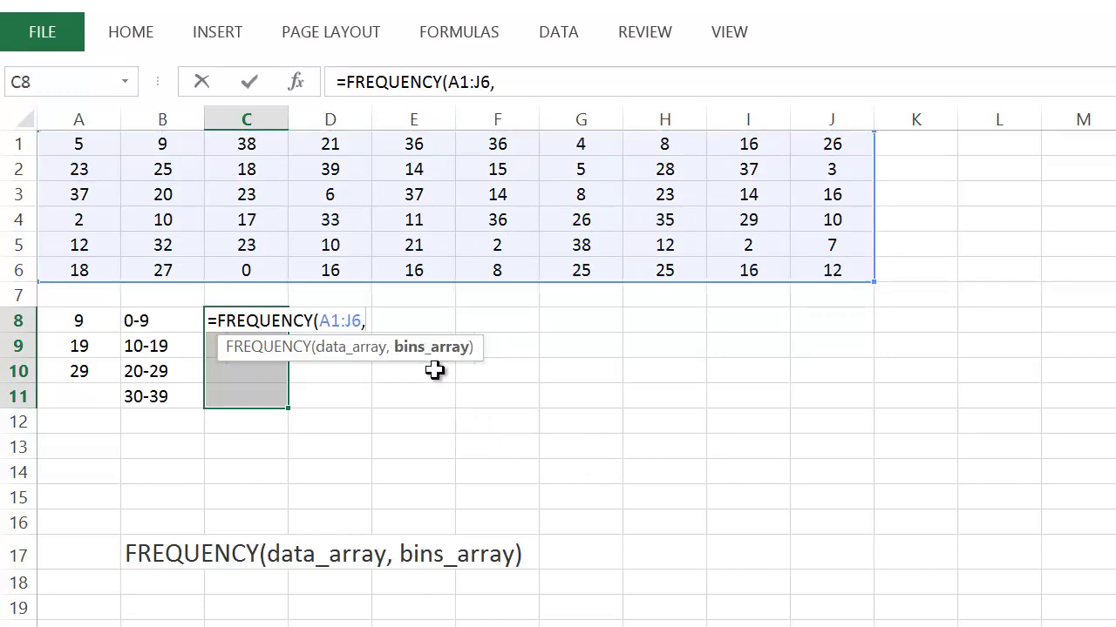
left_click(85, 322)
left_click_drag(86, 324, 85, 373)
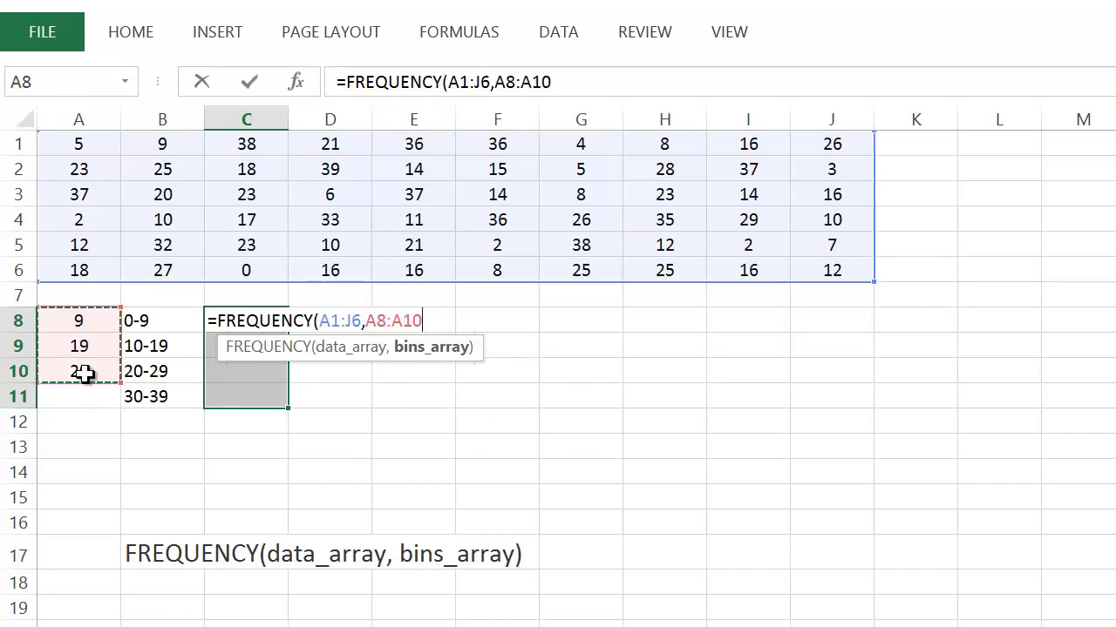
type(")")
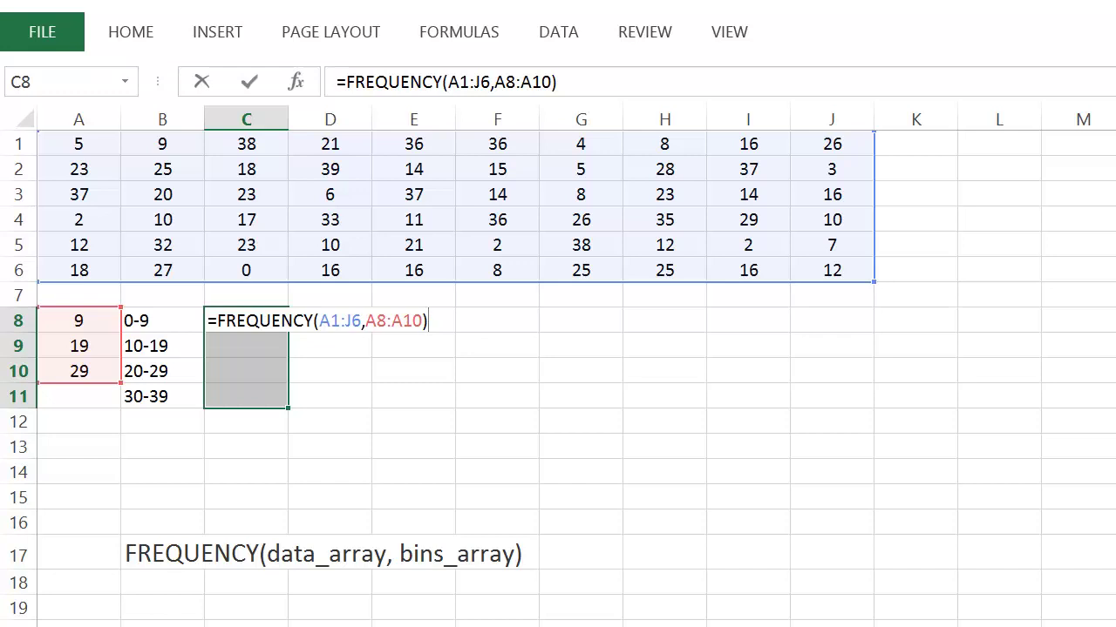
key("Return")
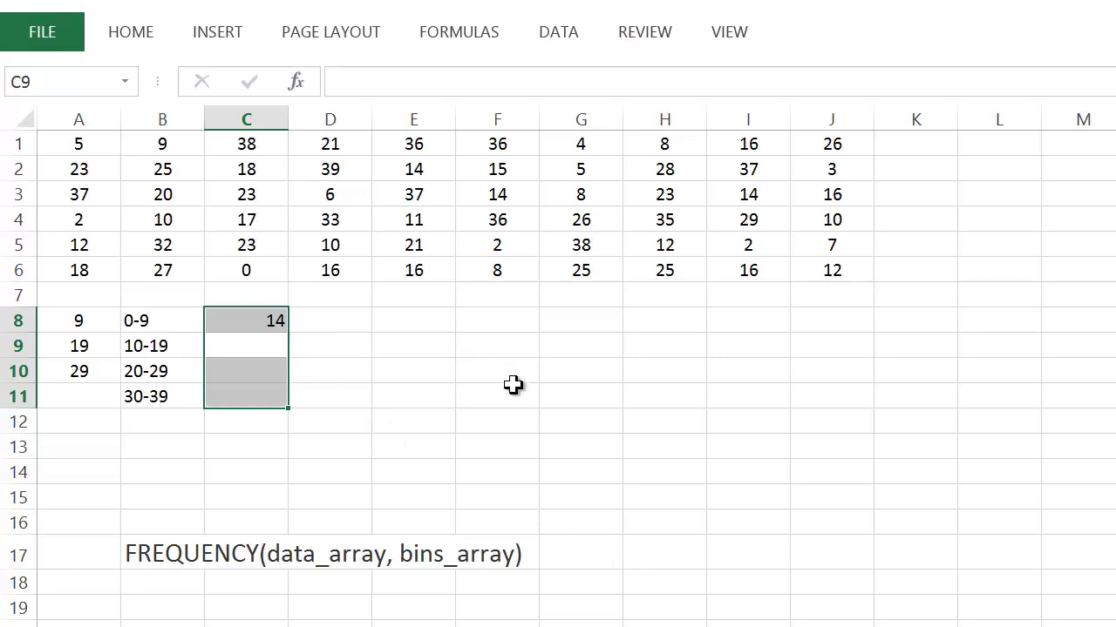
key("Delete")
Step: Enter =FREQUENCY(A1:J6,A8:A10) as an array formula across C8:C11, and select C8 to inspect it
left_click(277, 317)
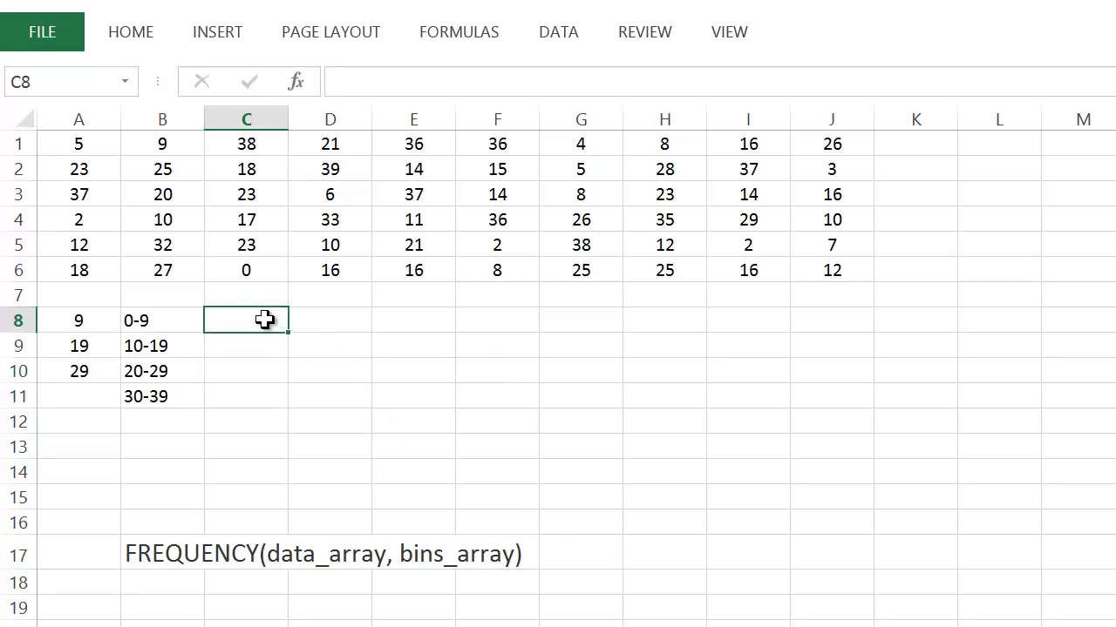
left_click_drag(272, 318, 249, 400)
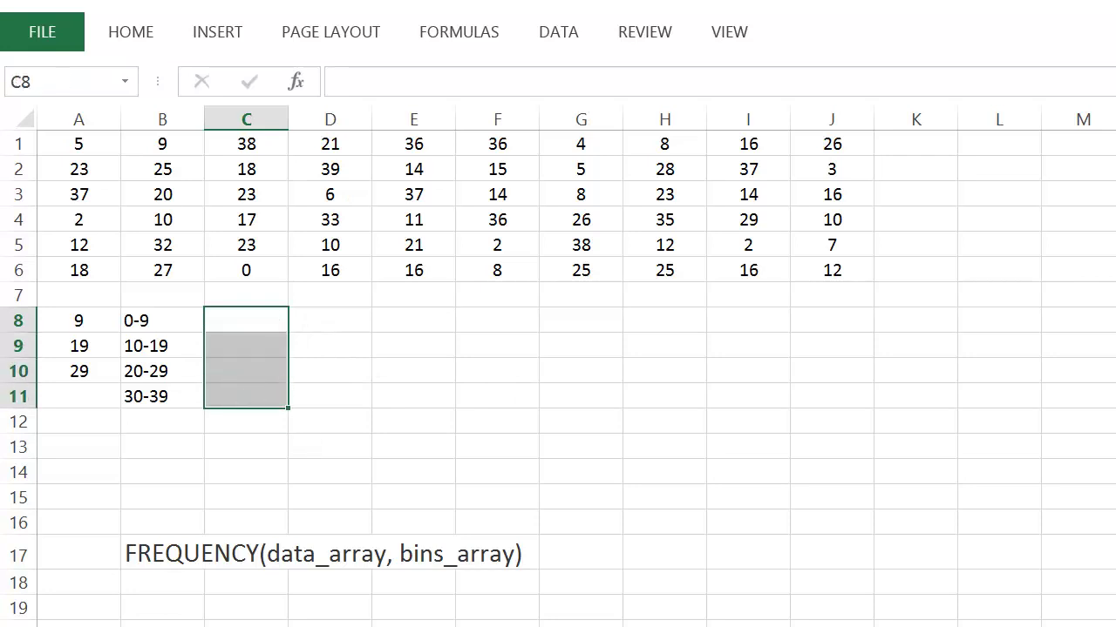
type("=fre")
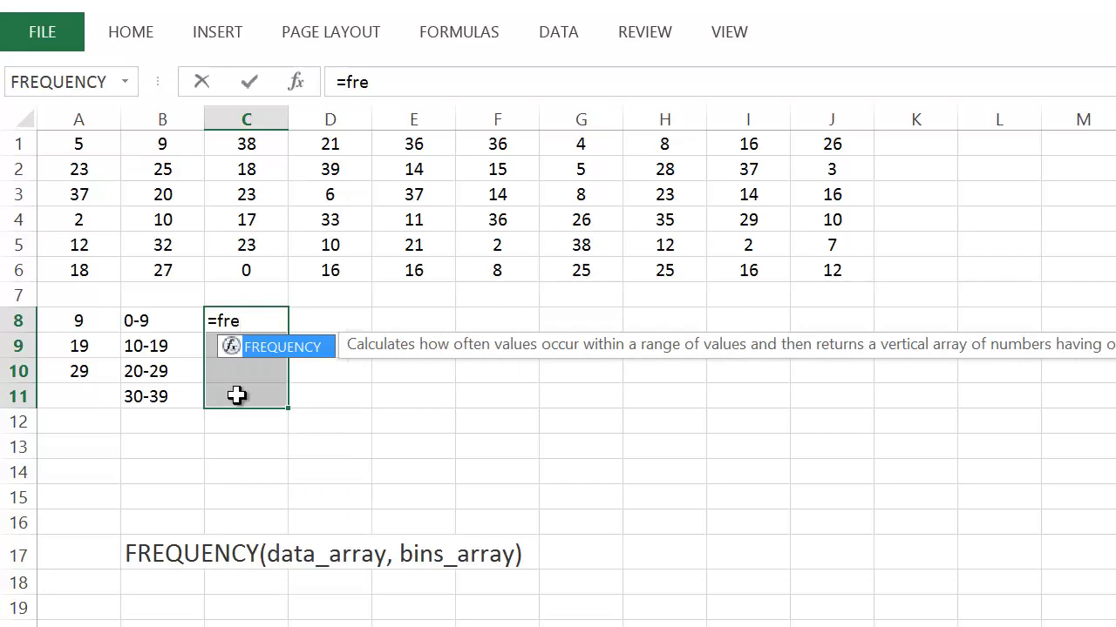
double_click(269, 353)
left_click_drag(79, 146, 813, 274)
type(",")
left_click_drag(87, 322, 85, 370)
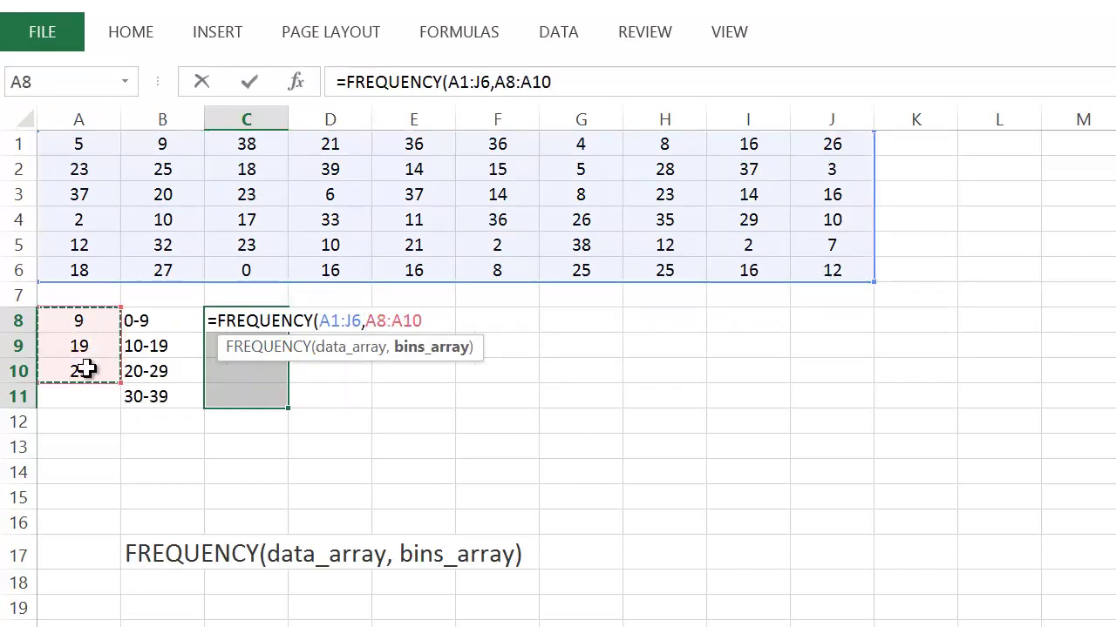
type(")")
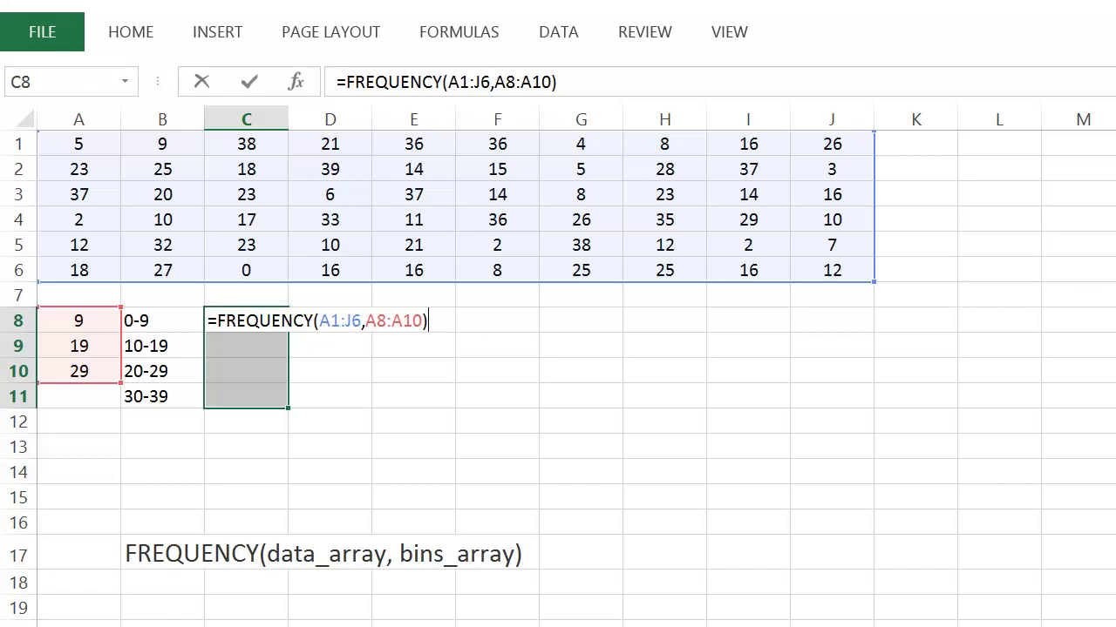
key("ctrl+shift+Return")
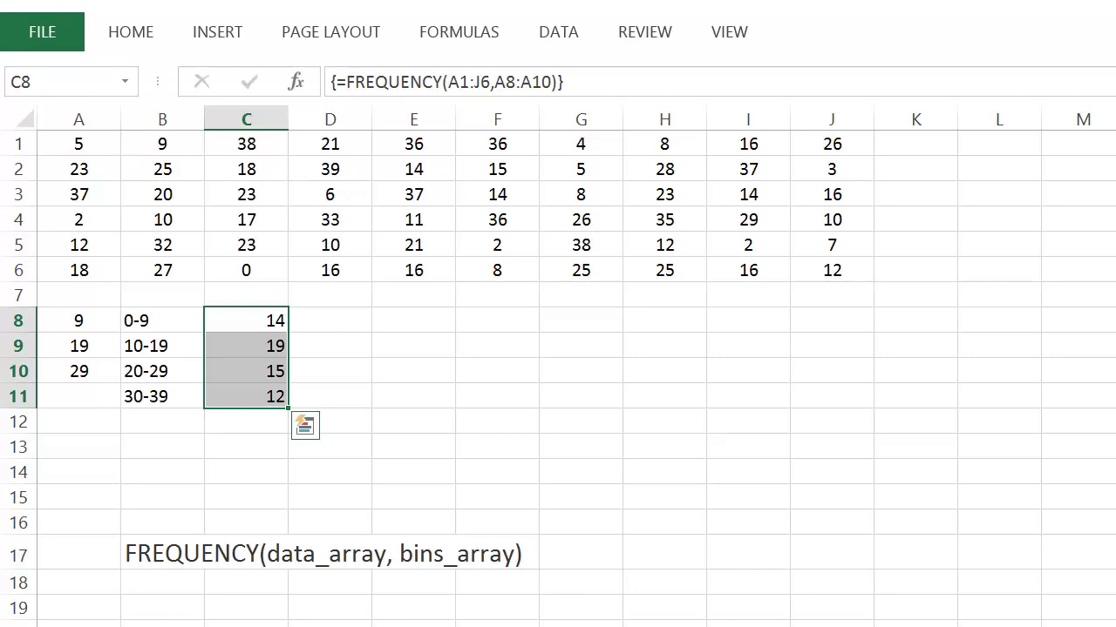
key("Escape")
left_click(266, 319)
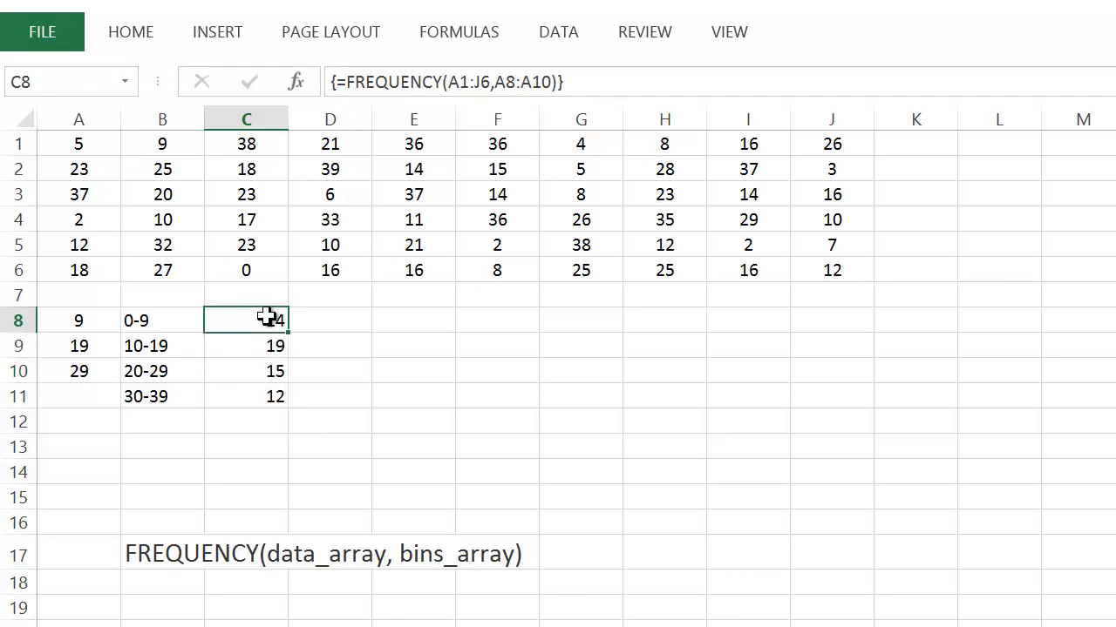
Step: Clear the array formula from C8:C11 and start a FREQUENCY function there with Insert Function
left_click_drag(266, 319, 265, 394)
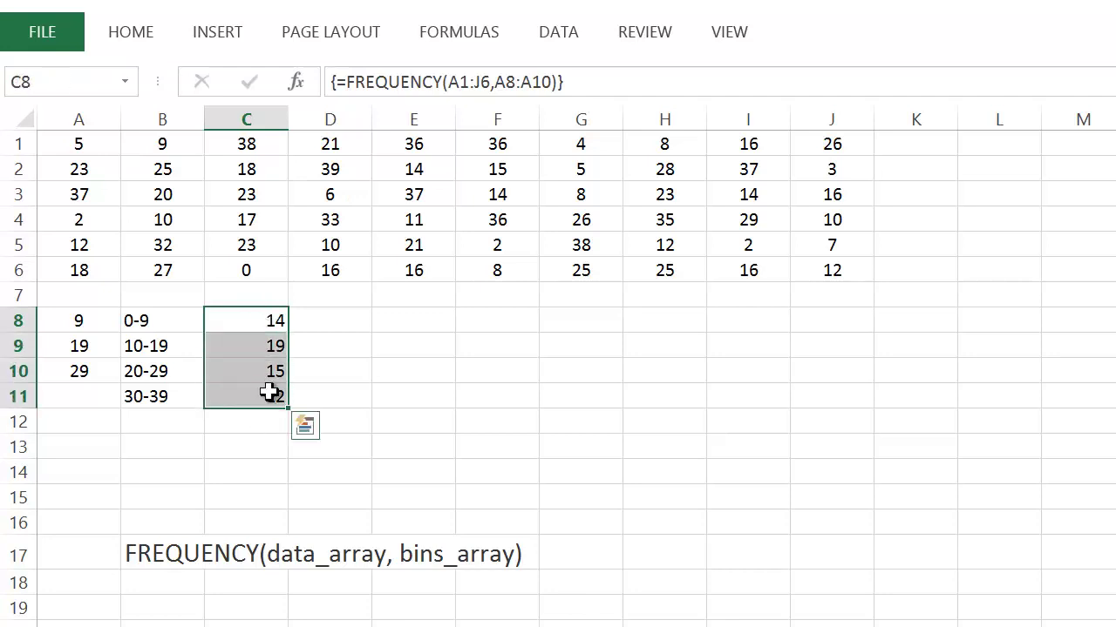
key("Delete")
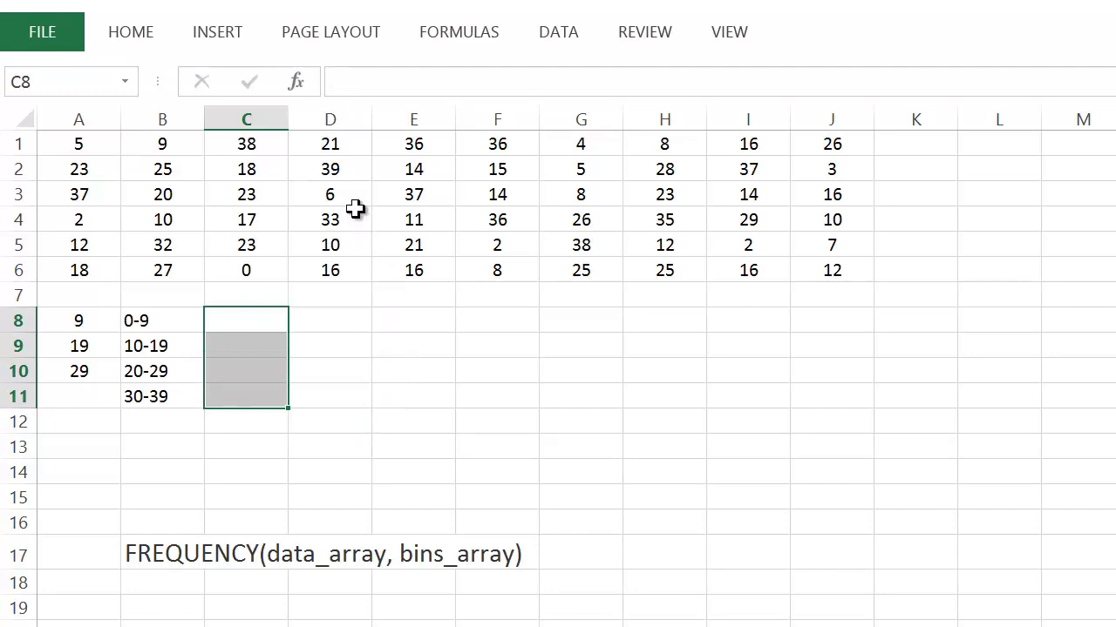
left_click(298, 82)
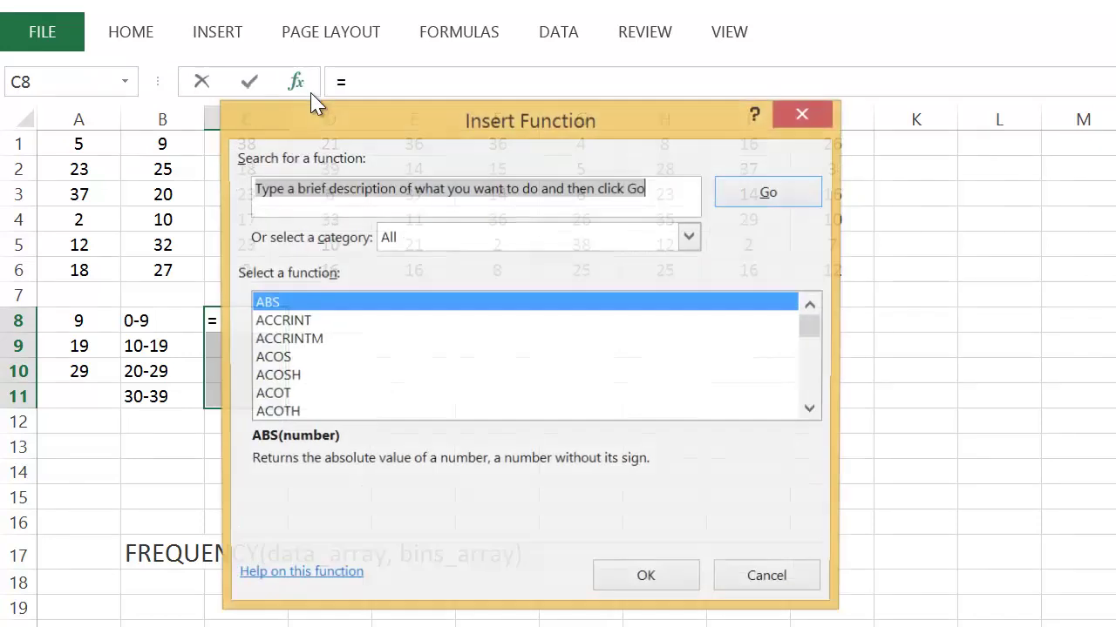
left_click(441, 314)
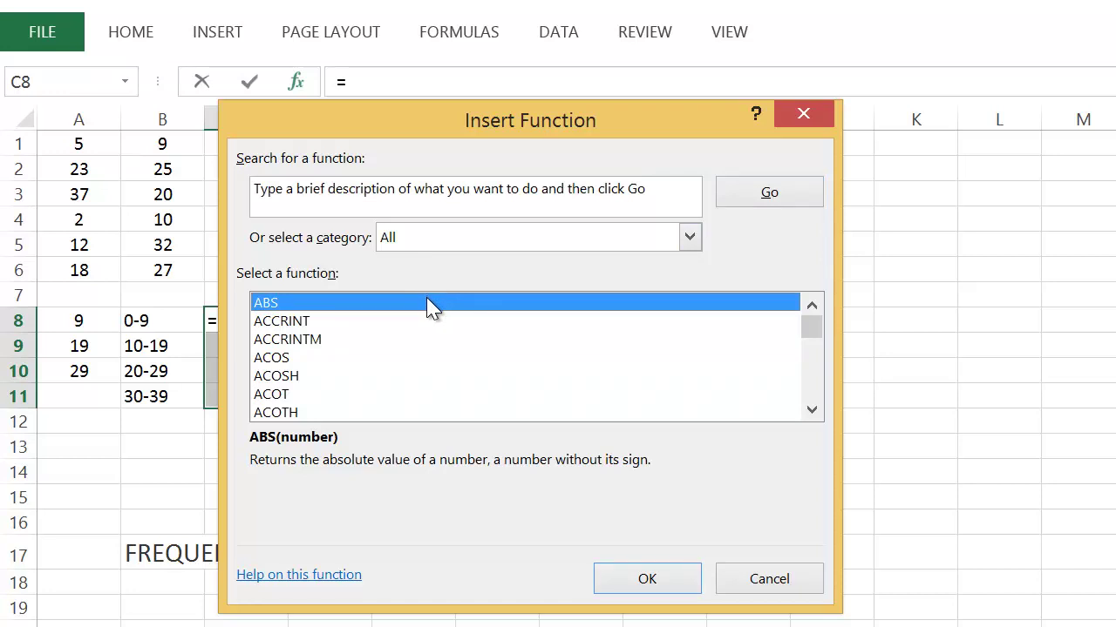
key("f")
key("r")
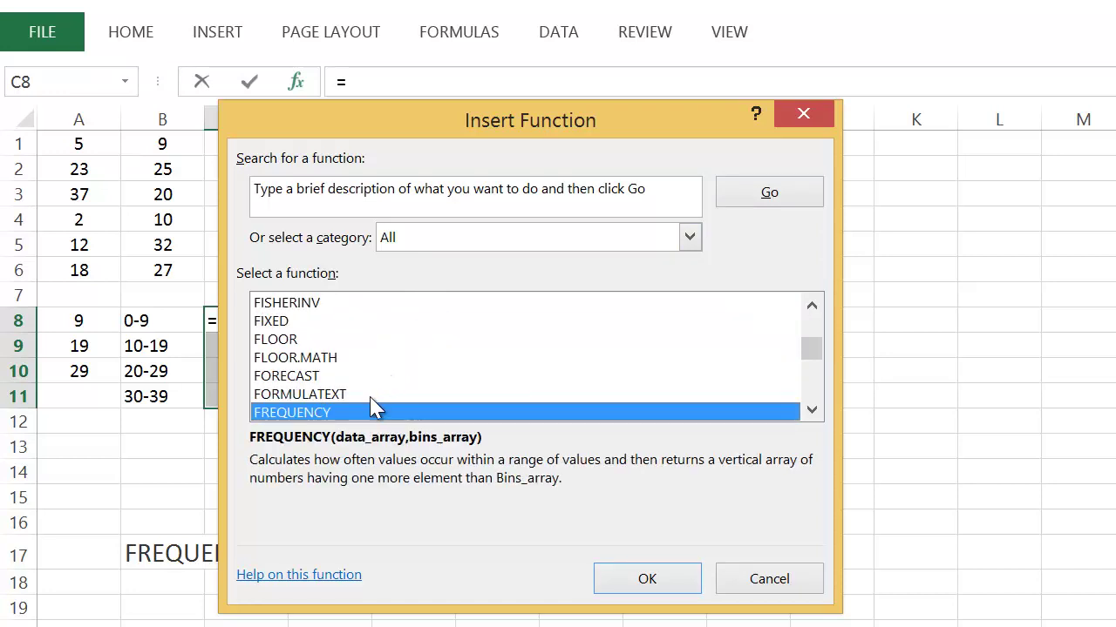
left_click(648, 579)
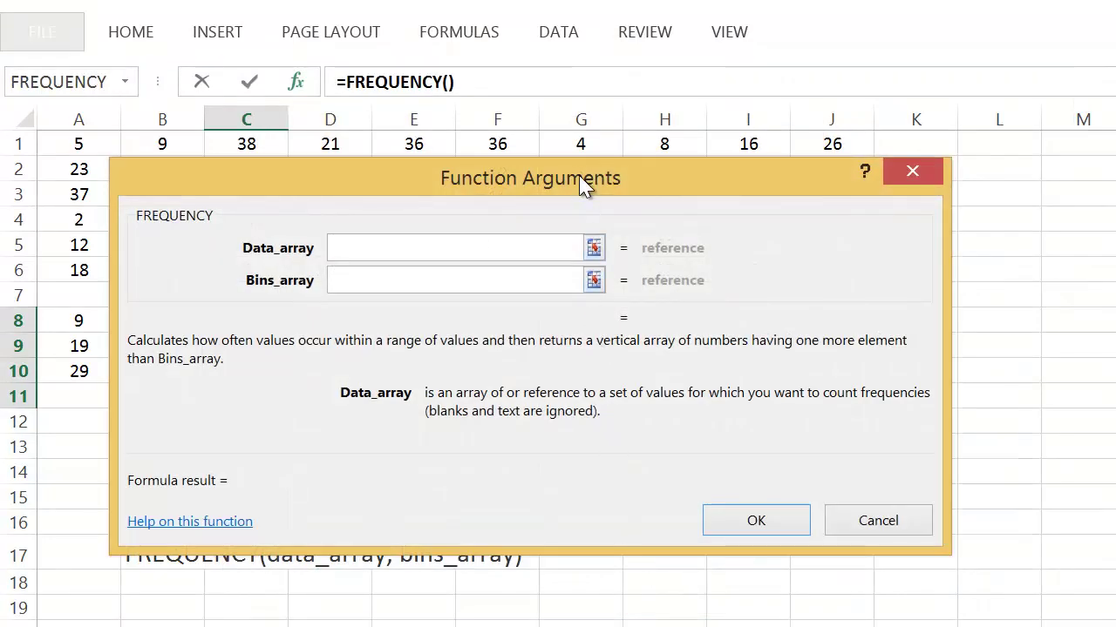
Step: Set Data_array to A1:J6 and Bins_array to A8:A10, and enter the function as an array formula across C8:C11
left_click_drag(580, 186, 581, 198)
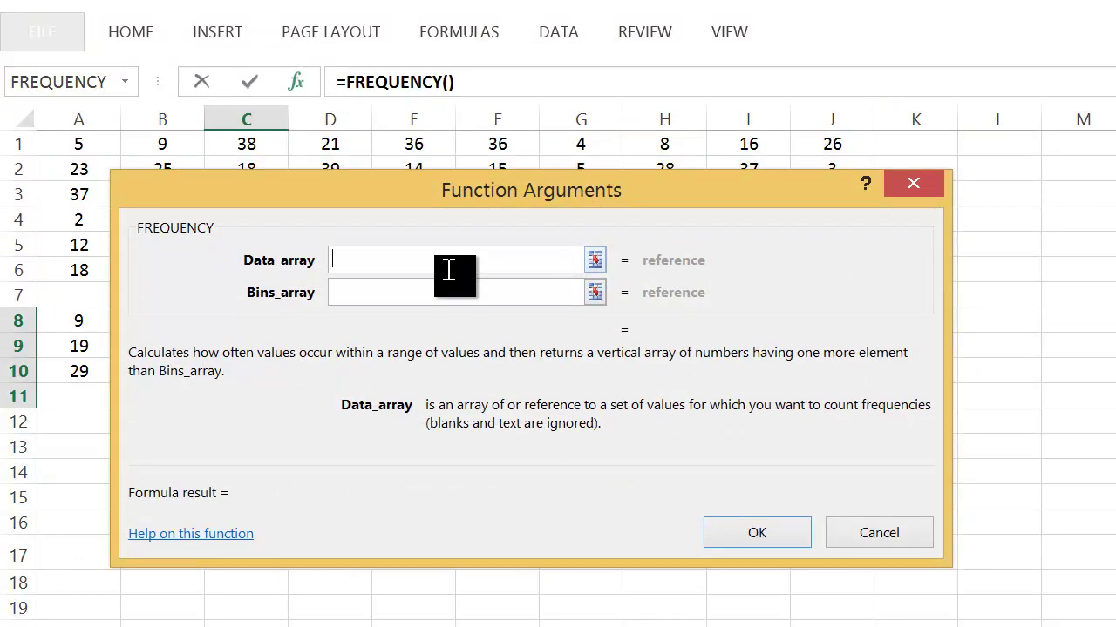
left_click(595, 262)
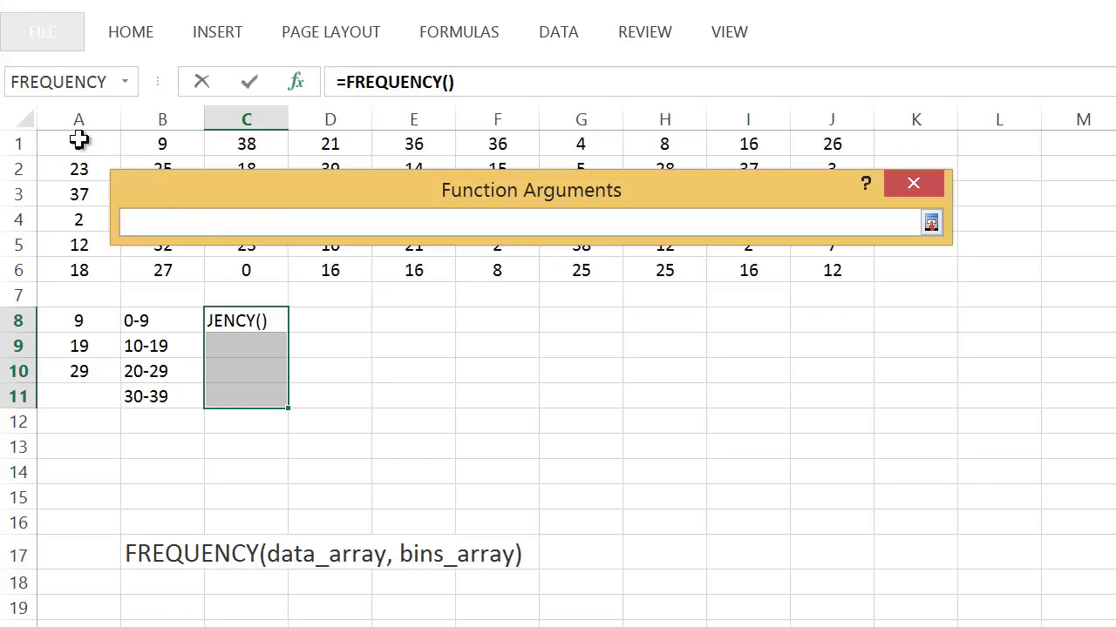
left_click_drag(79, 139, 588, 277)
left_click_drag(738, 274, 843, 273)
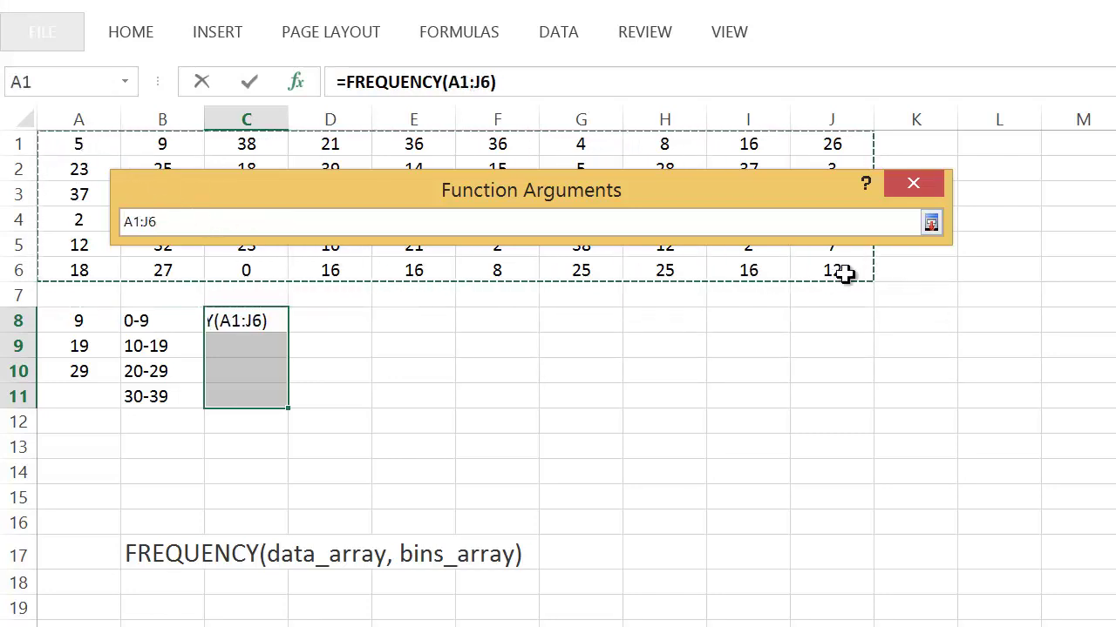
left_click(931, 224)
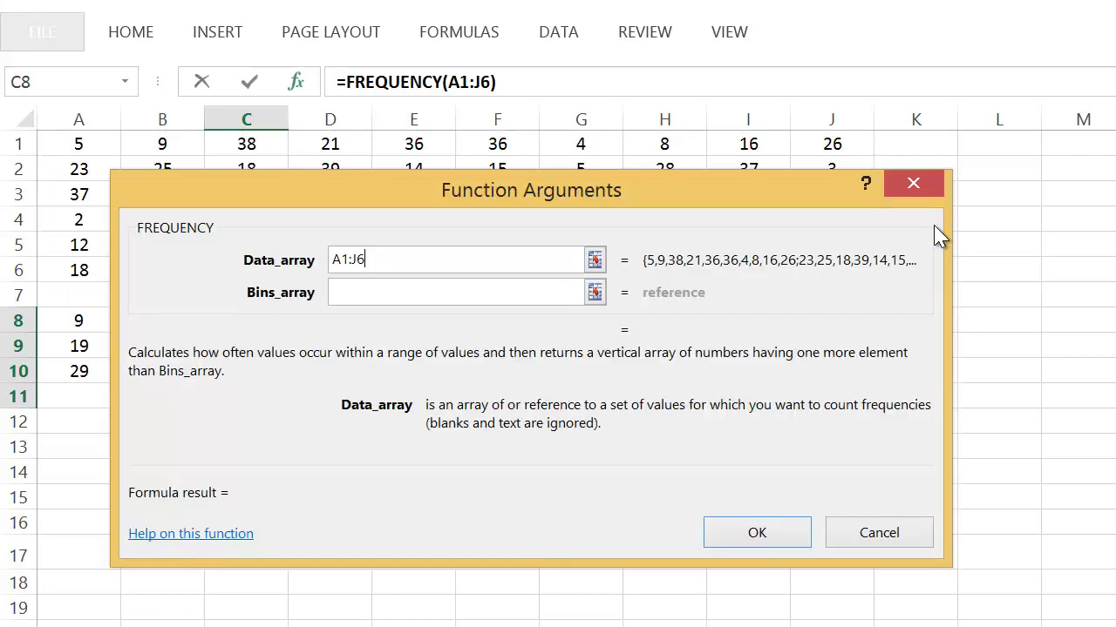
left_click(489, 295)
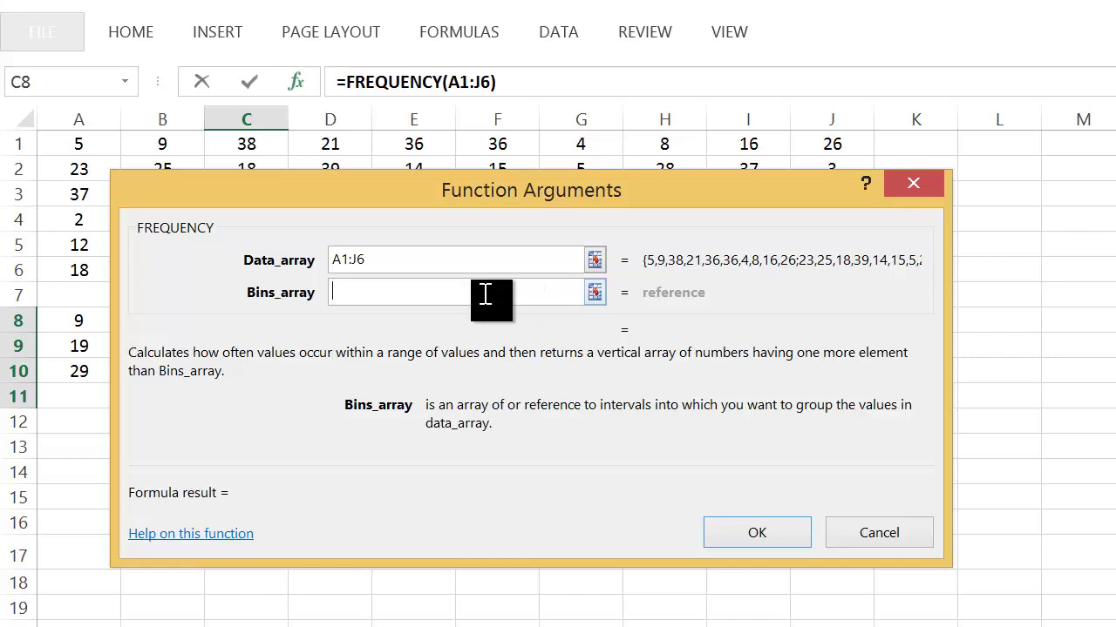
left_click_drag(76, 319, 74, 370)
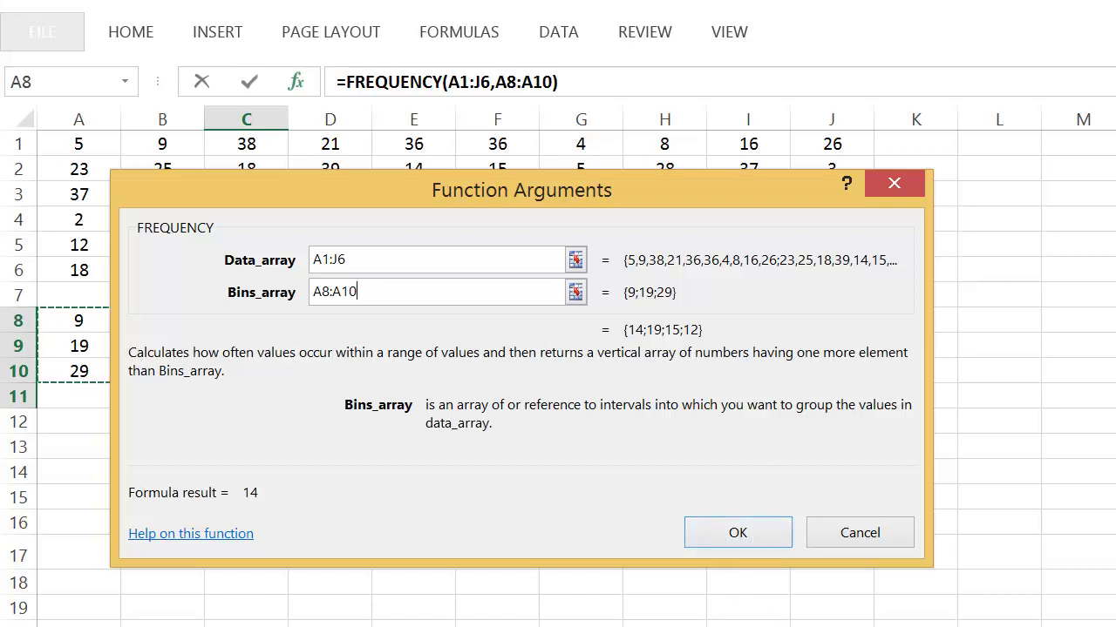
key("ctrl+shift+Return")
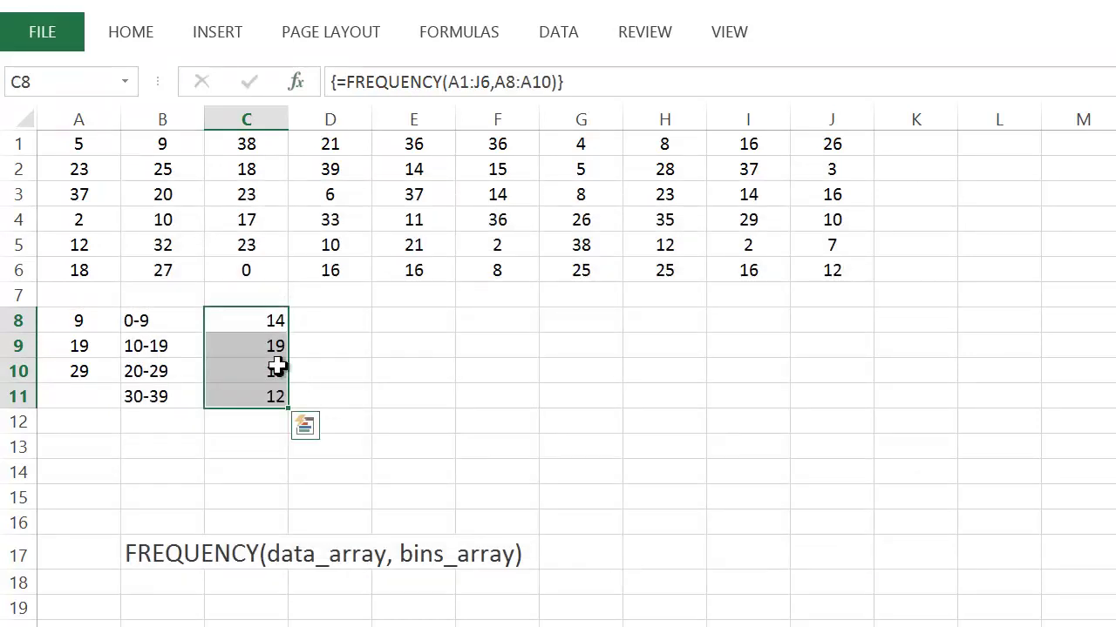
left_click(409, 370)
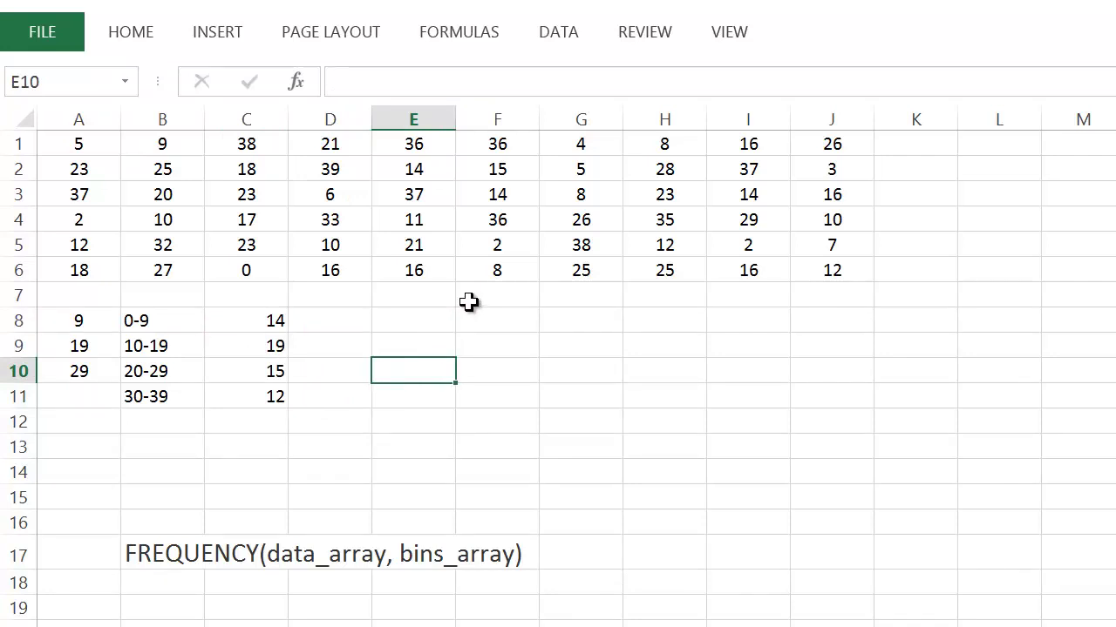
Step: Change the value in C6 to 32 to test whether the frequency counts update
left_click(250, 273)
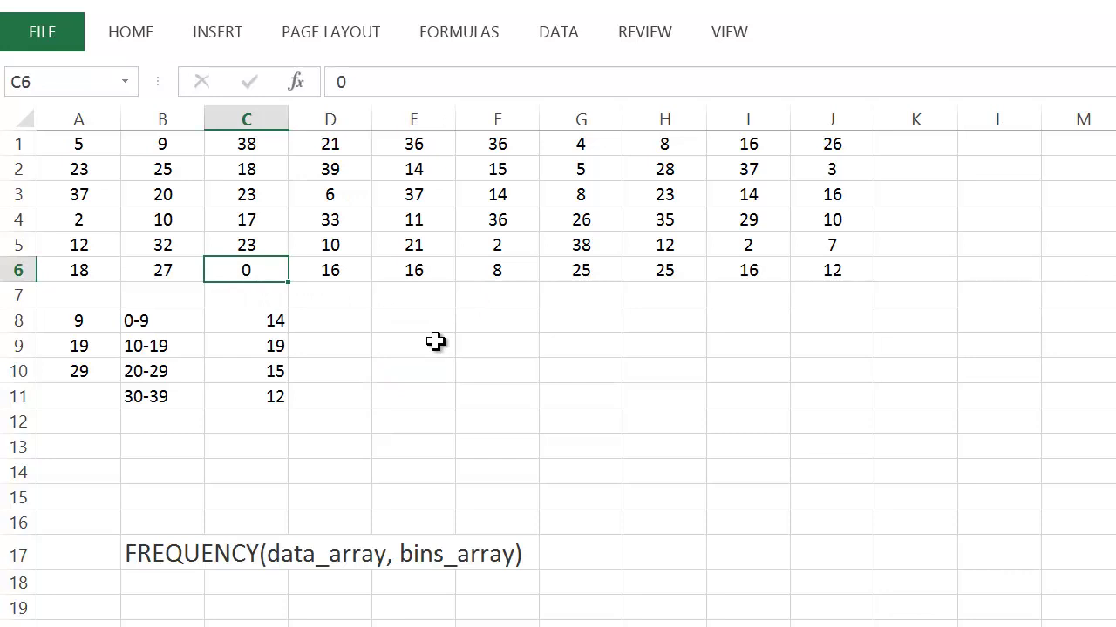
type("32")
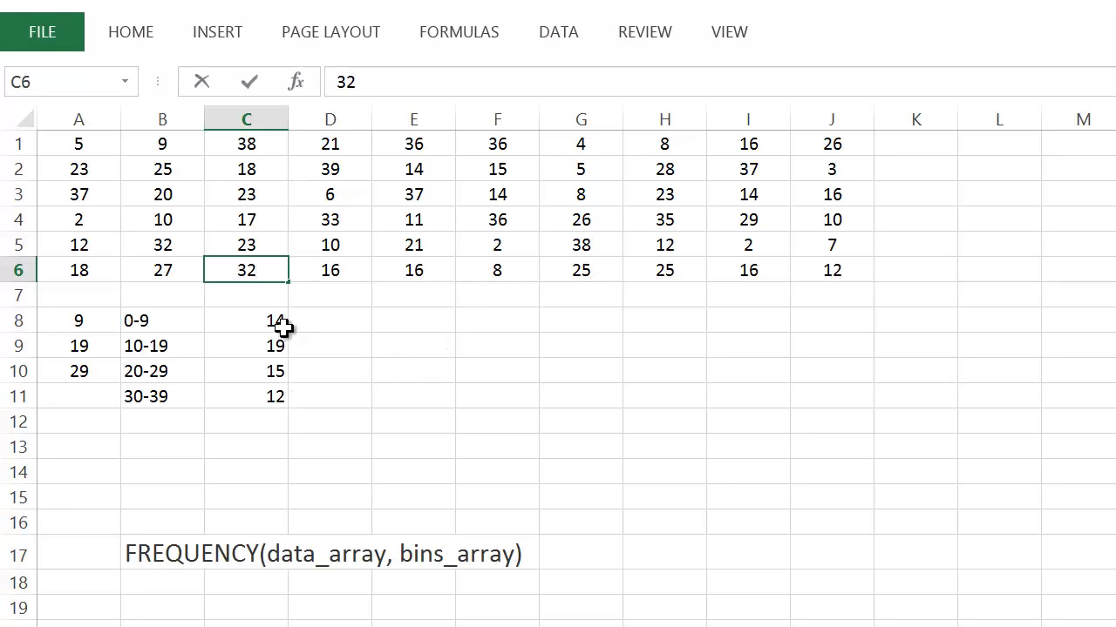
key("Return")
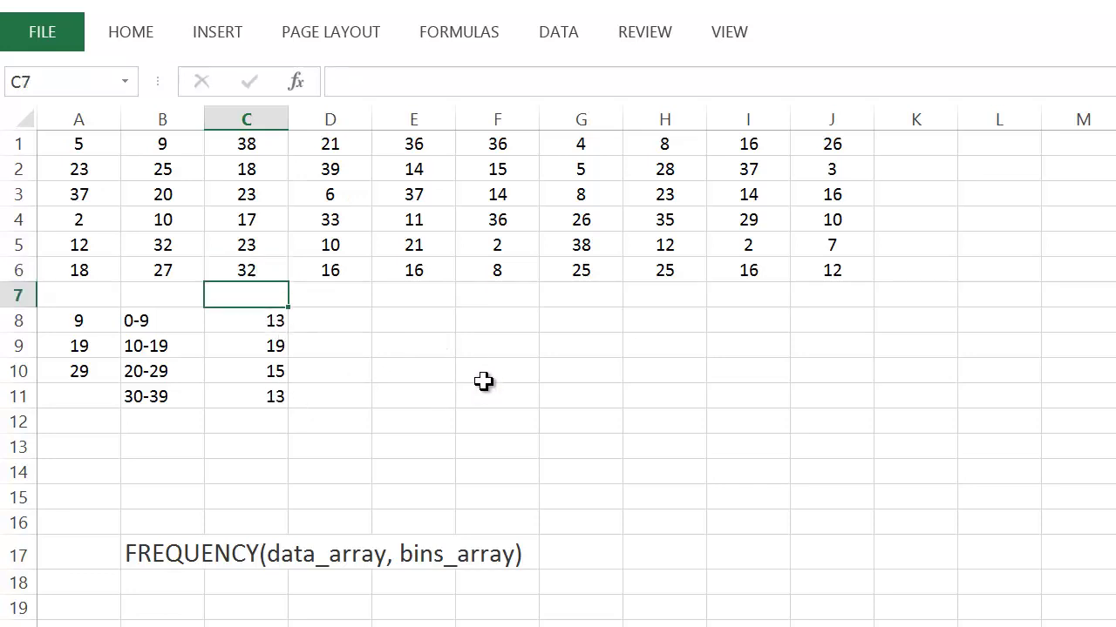